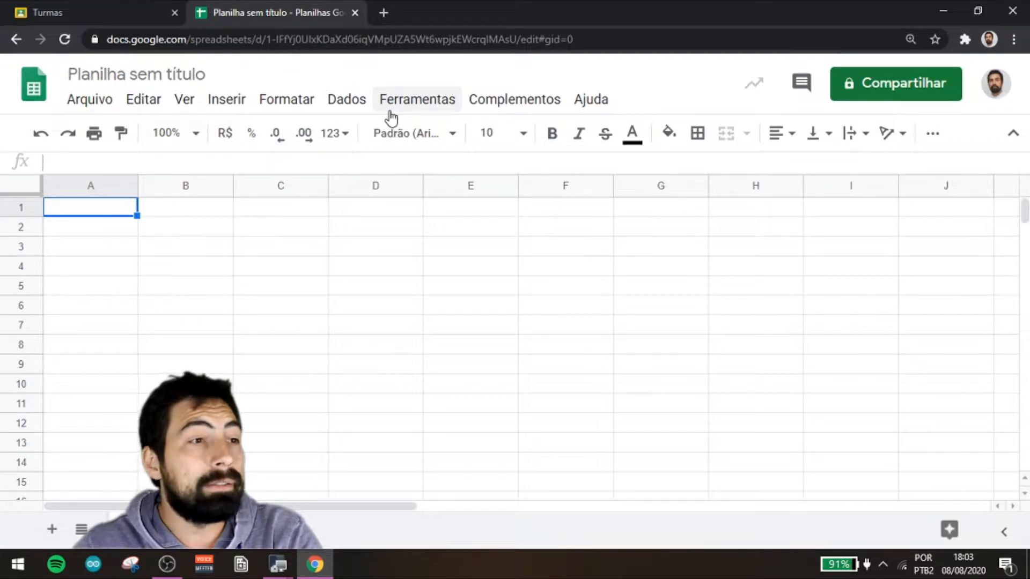
Rename the untitled spreadsheet as Exemplo.
click(136, 78)
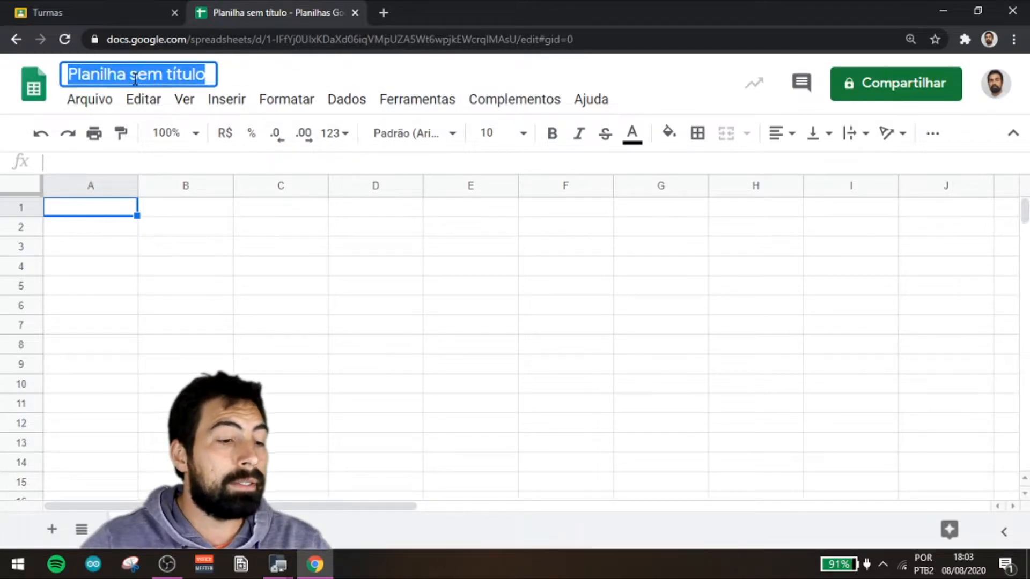
text(d)
key(BackSpace)
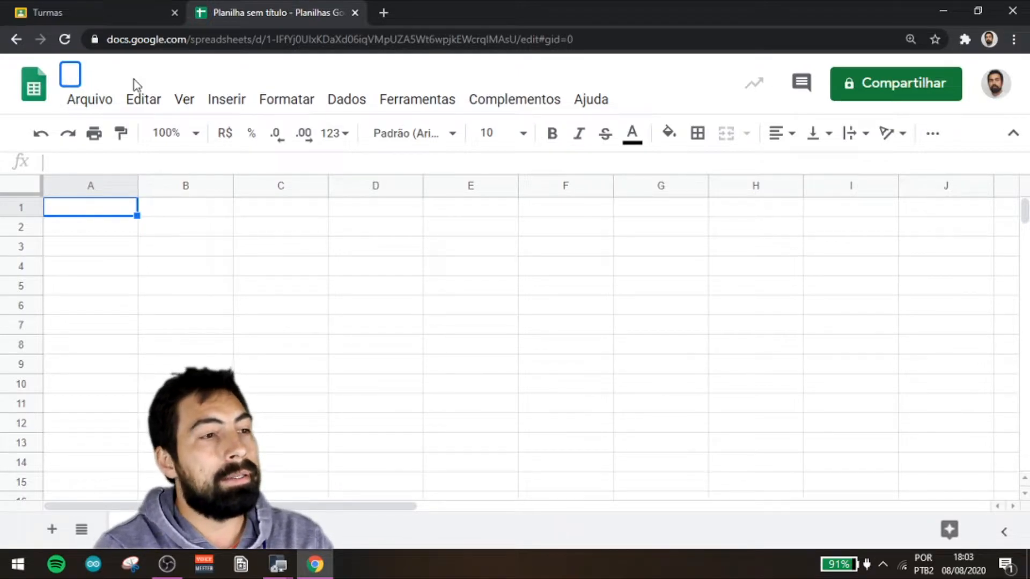
text(Exemplo)
key(Return)
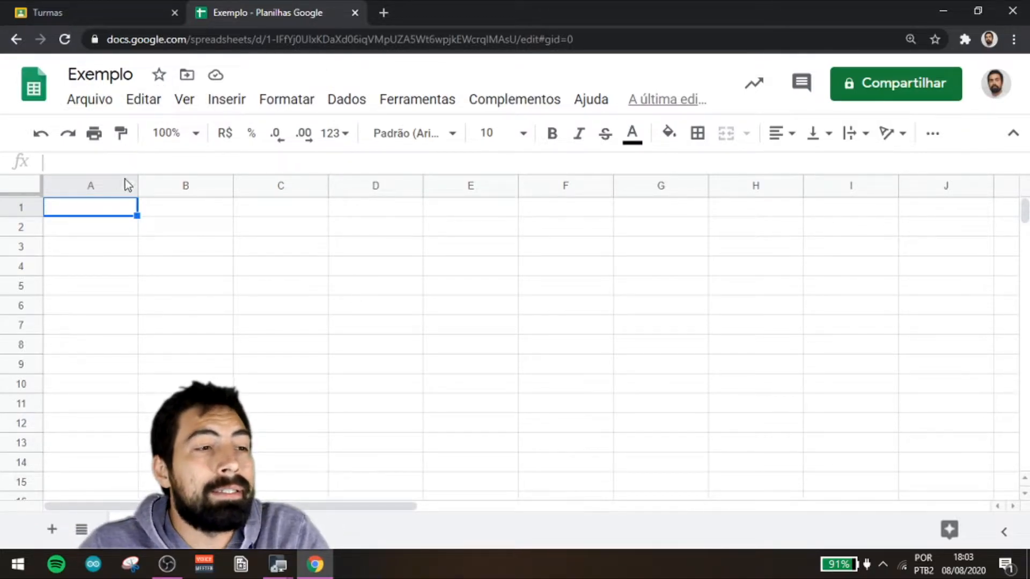
Examine the sheet's layout by selecting single columns from A to E and single rows from 1 to 5.
click(76, 185)
click(164, 194)
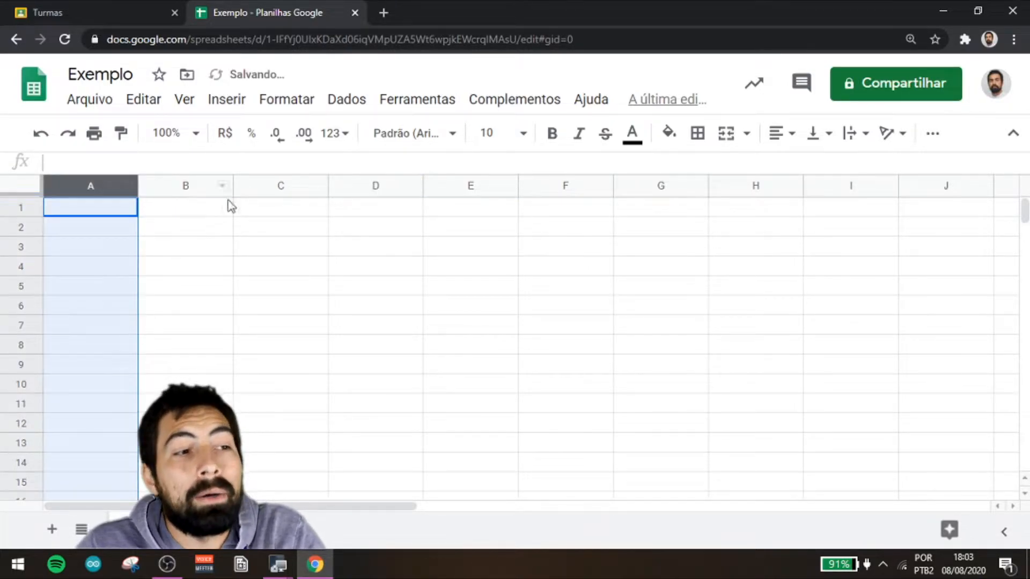
click(198, 189)
click(277, 185)
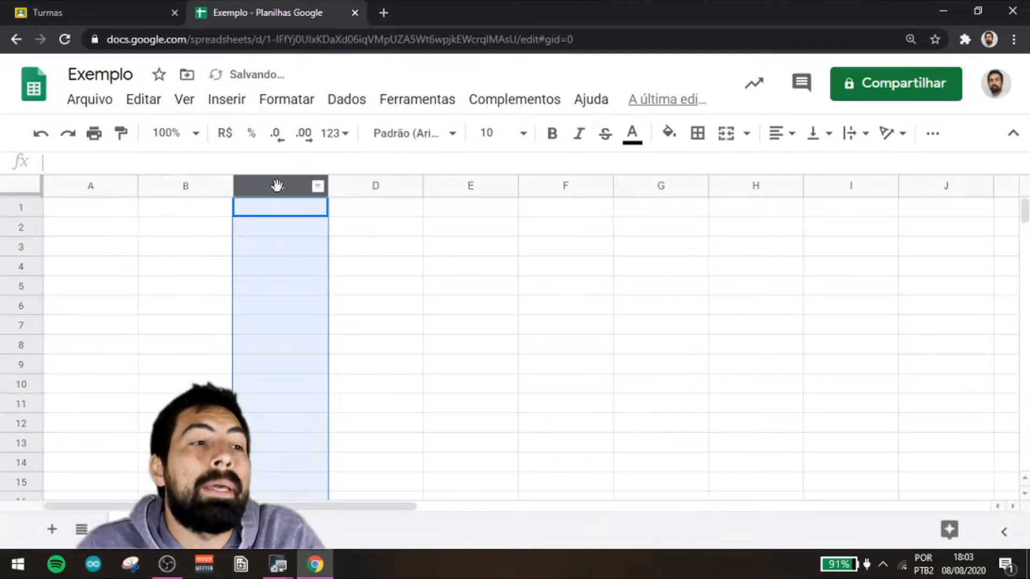
click(365, 186)
click(467, 186)
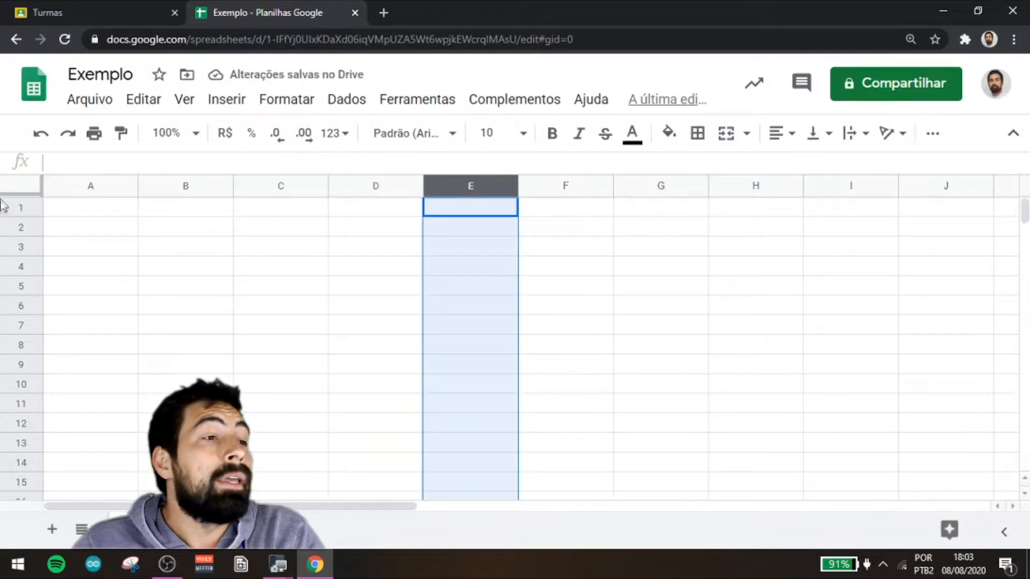
click(19, 208)
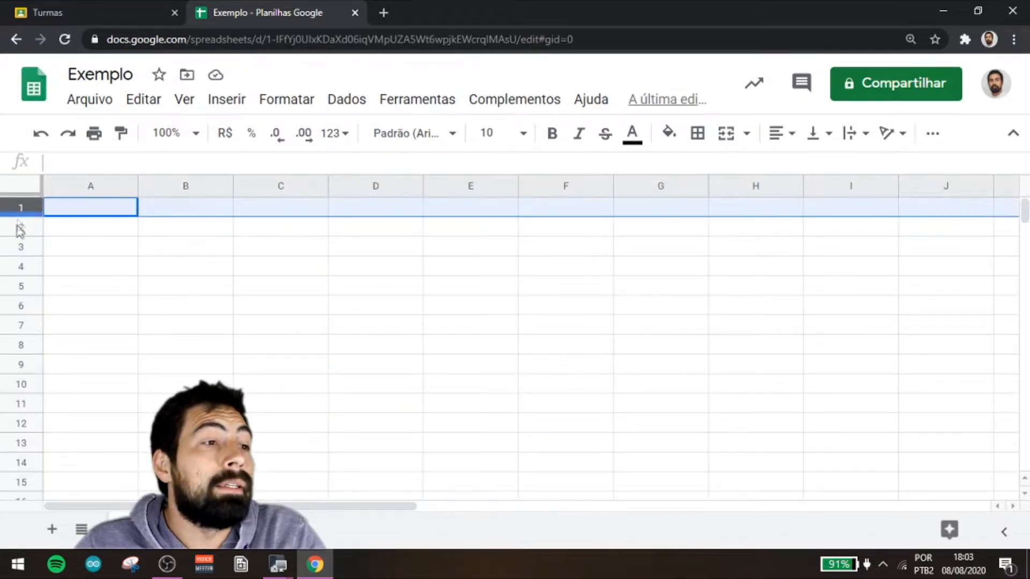
click(22, 230)
click(21, 249)
click(26, 290)
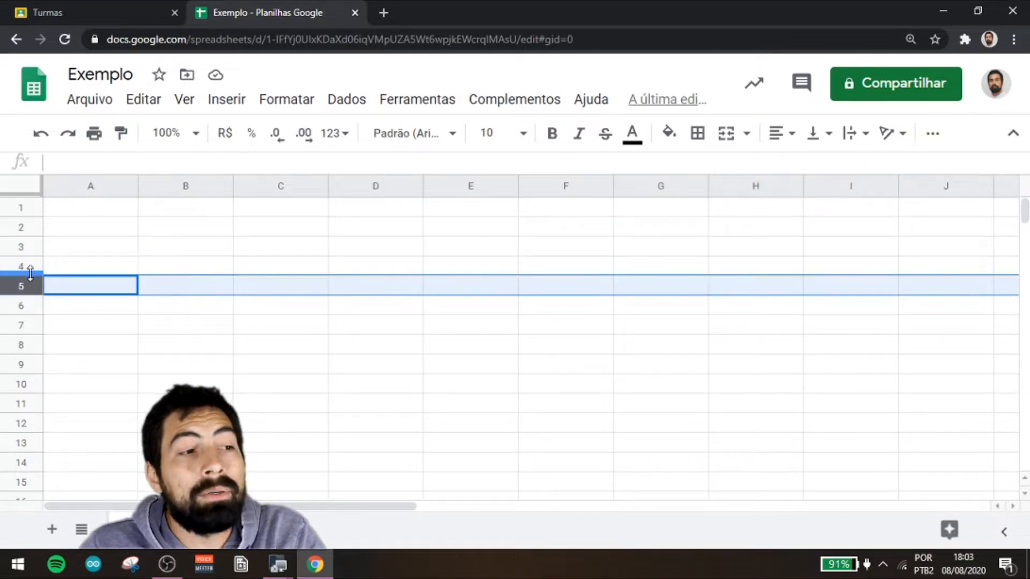
click(22, 208)
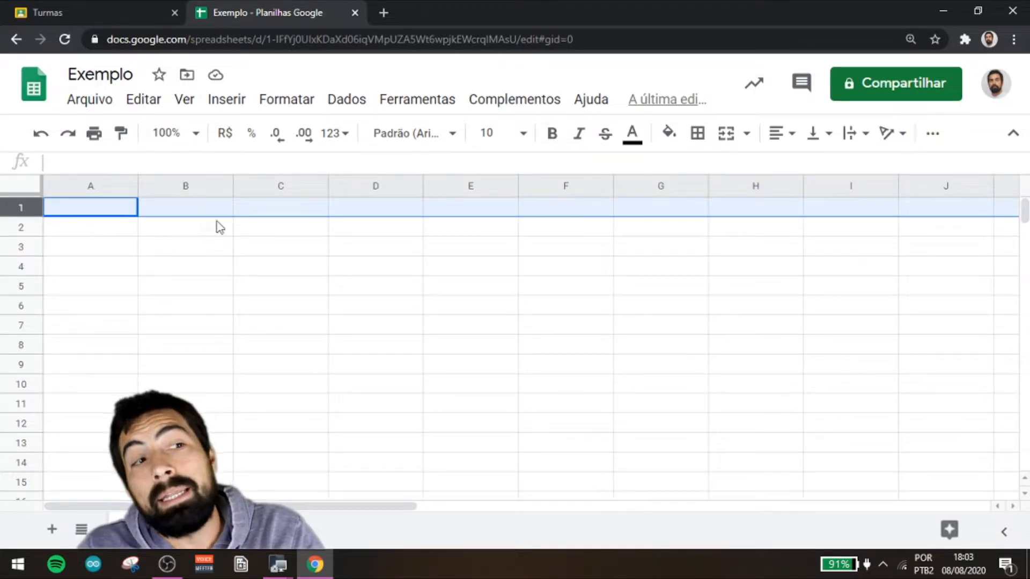
click(89, 188)
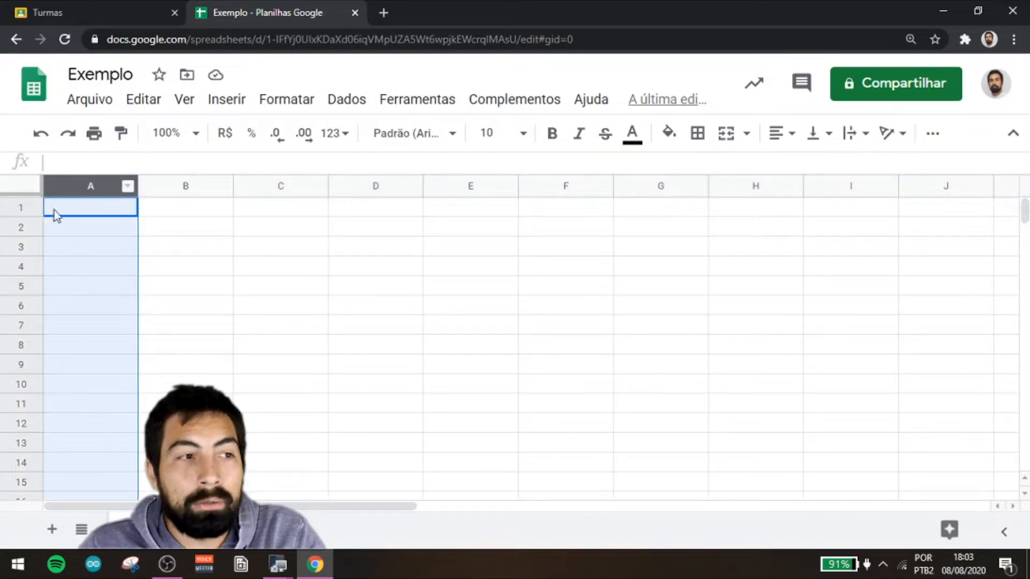
Enter the title "Cultura de Inovação" in cell A1.
click(71, 213)
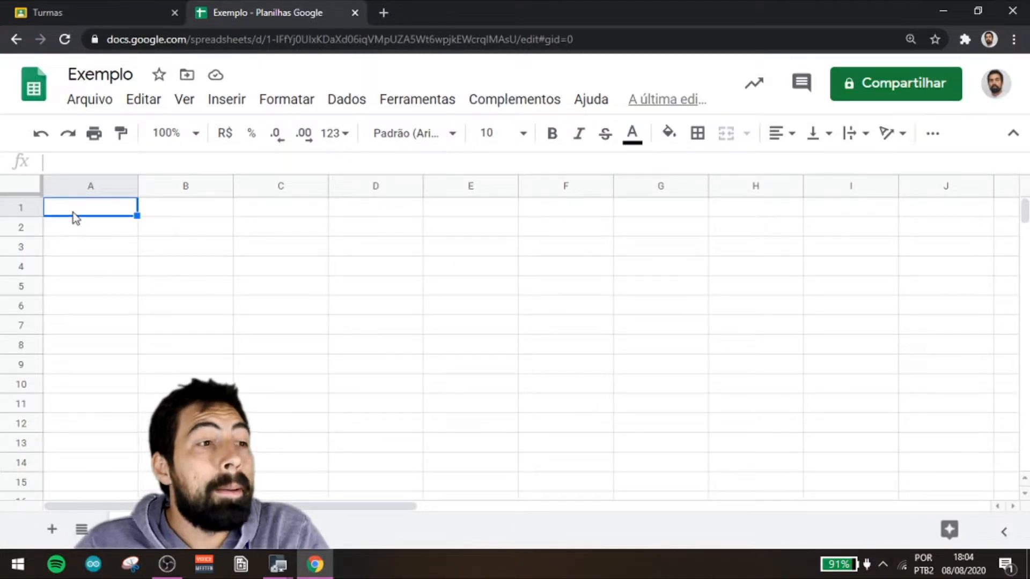
double_click(75, 212)
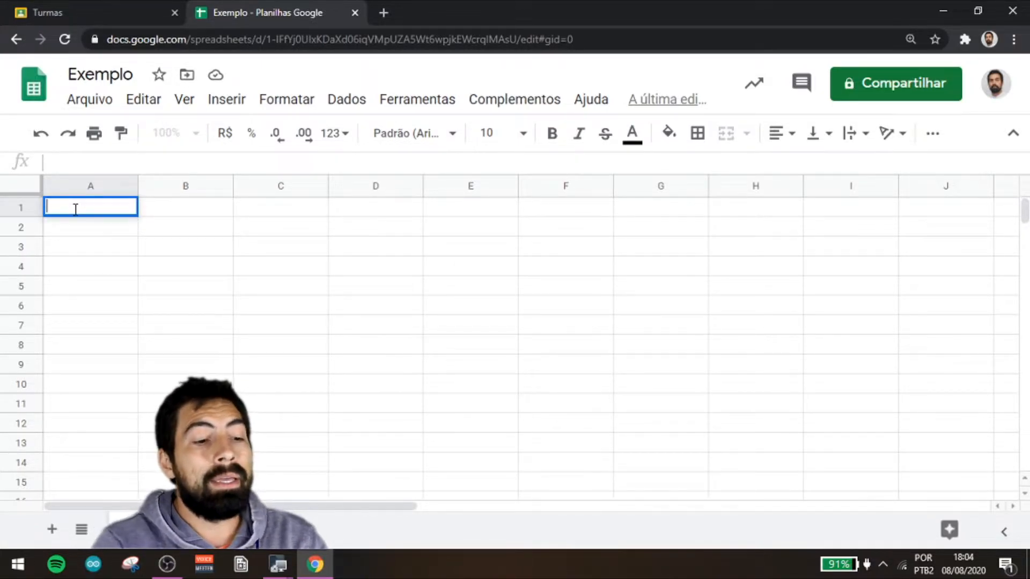
text(Cultura de Inovação)
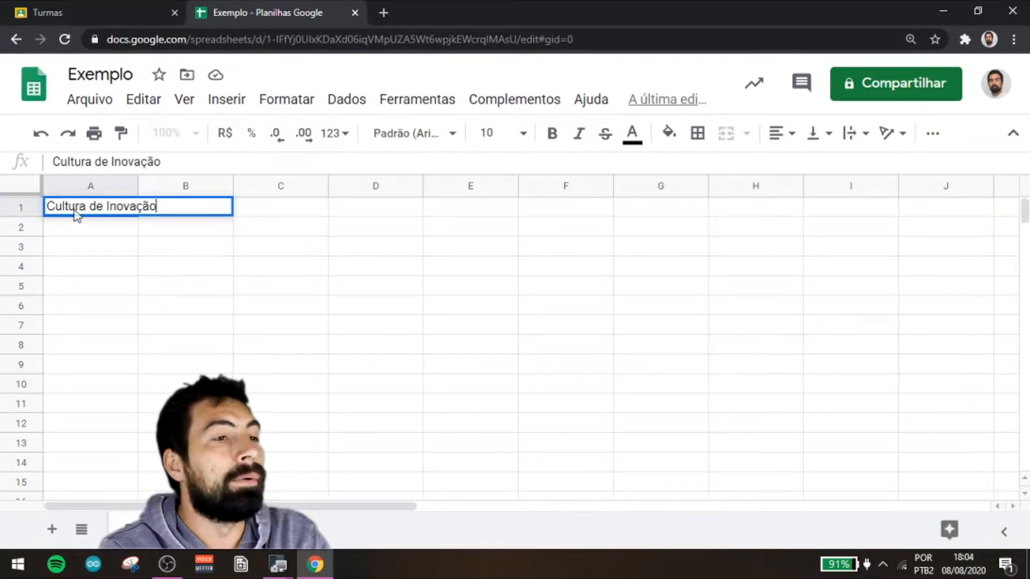
key(Return)
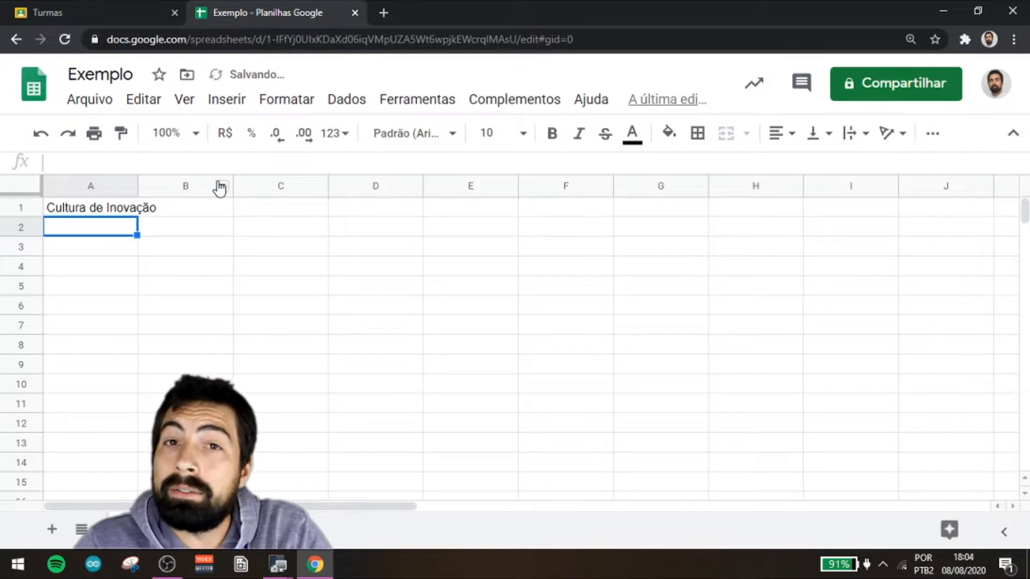
Check the content of cell A1 and enter a first name in the cell directly below it, A2.
click(85, 210)
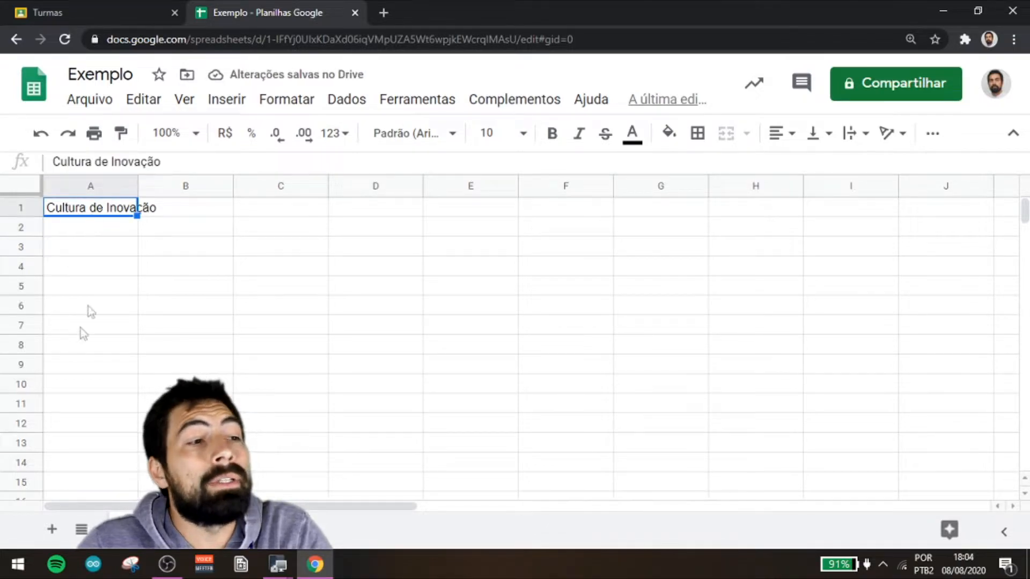
click(95, 234)
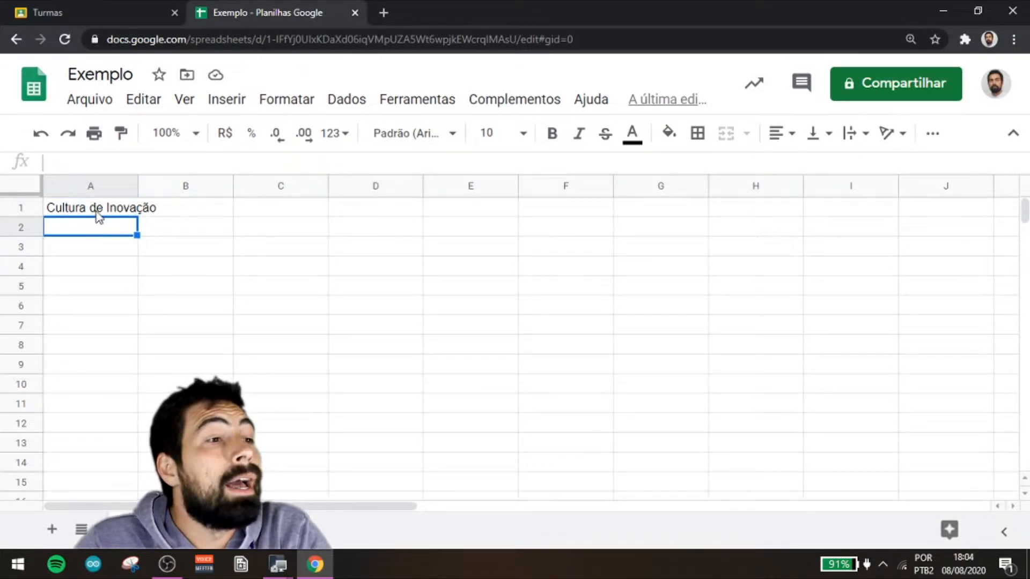
click(97, 211)
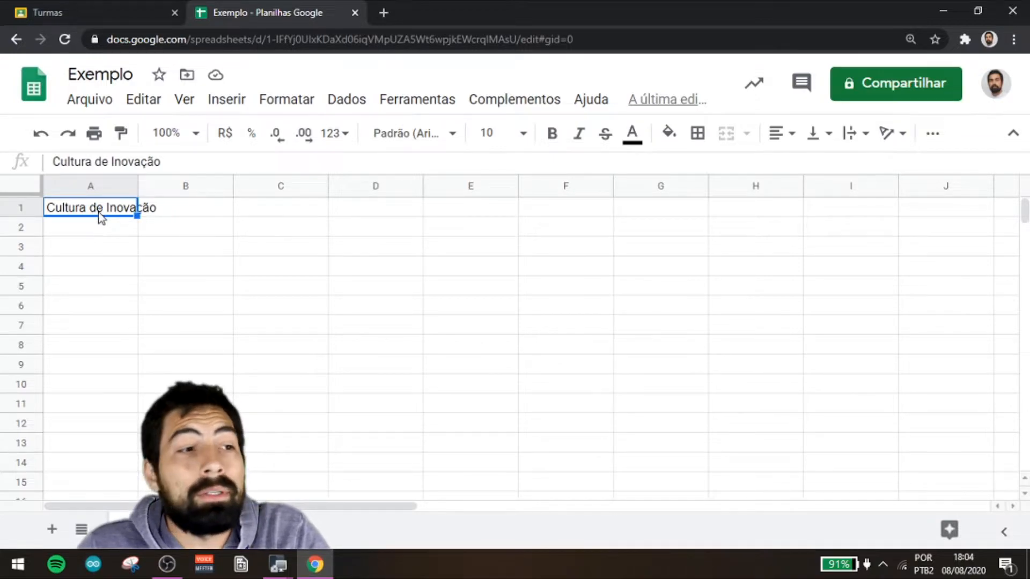
click(116, 235)
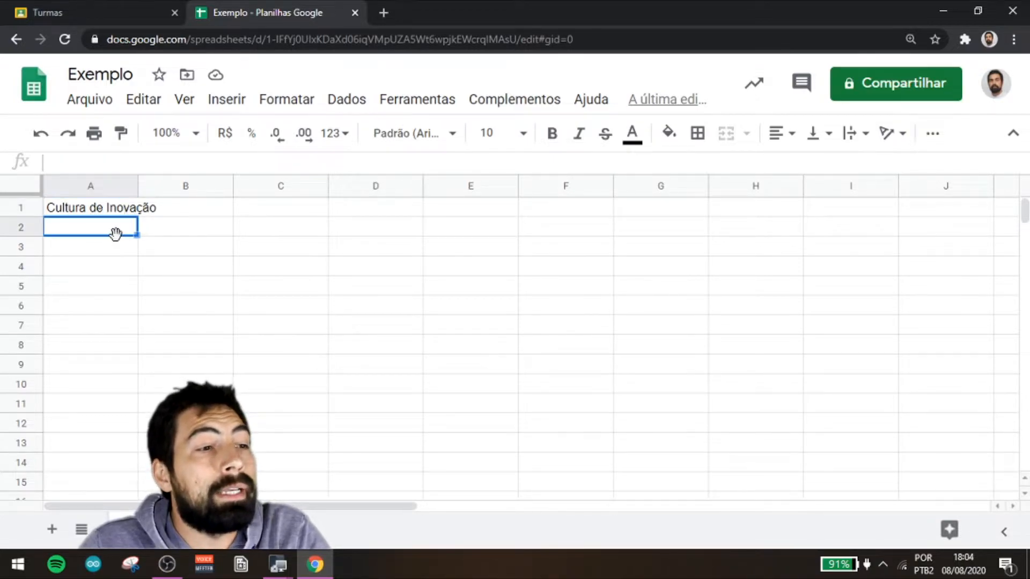
click(113, 162)
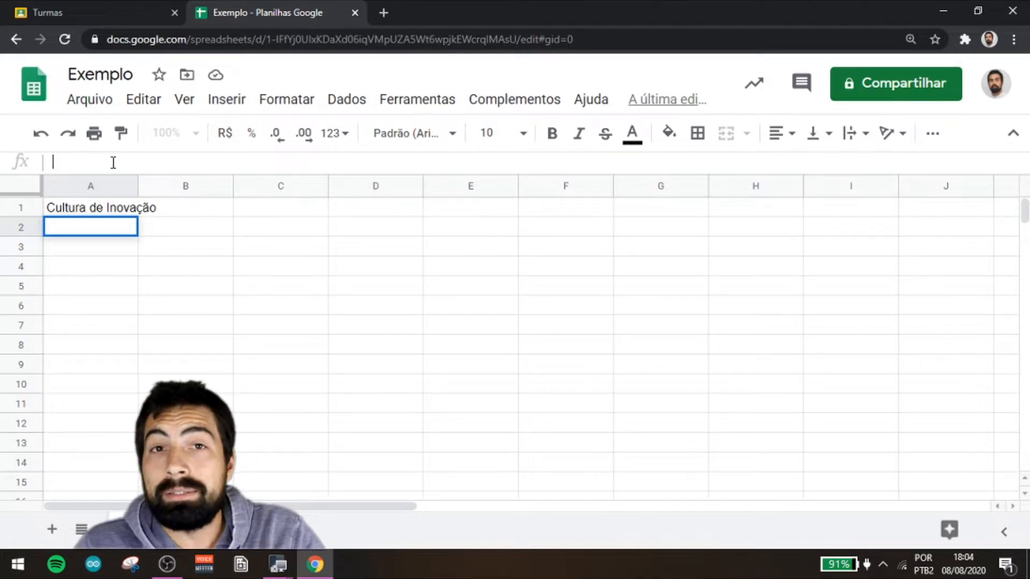
text(Roger)
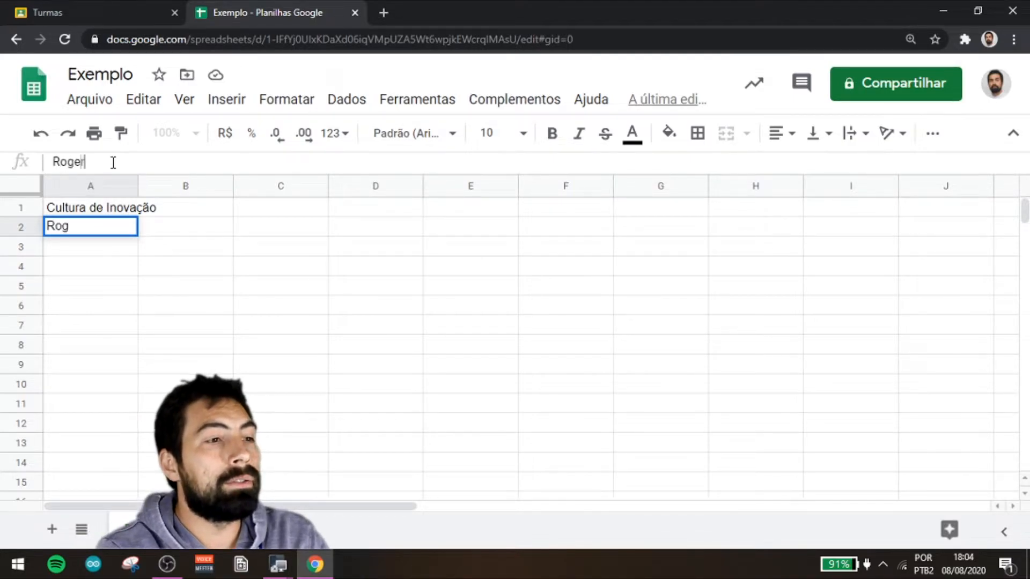
key(Return)
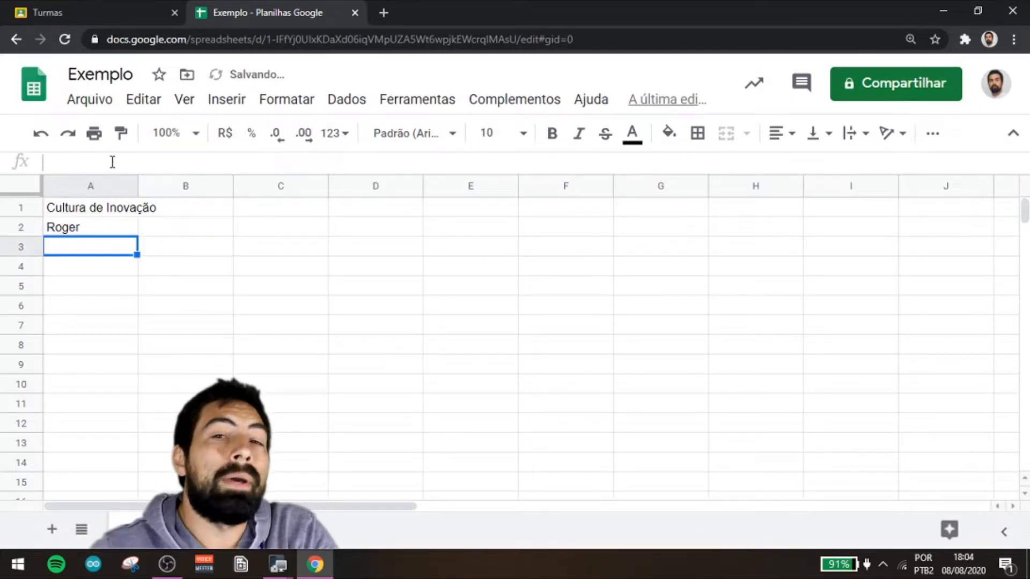
click(116, 225)
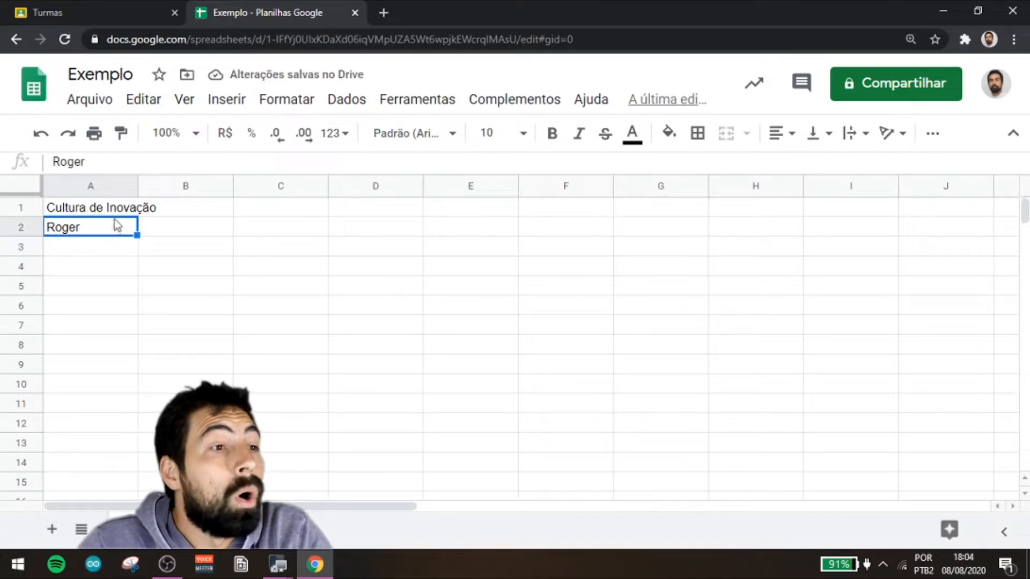
click(113, 213)
click(102, 244)
click(103, 233)
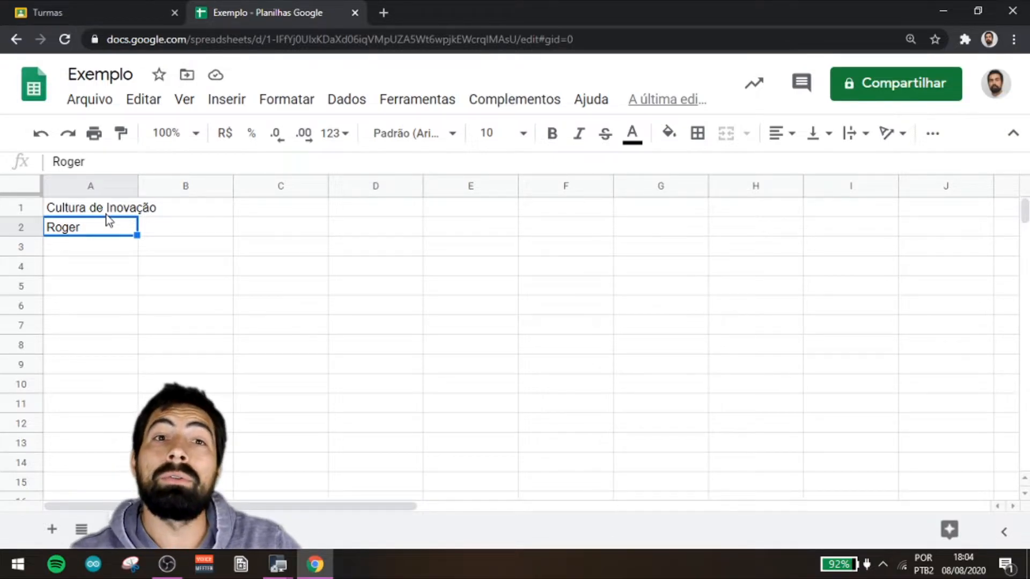
Widen column A to about twice its width so the title fits, and make row 1 several times taller.
drag(137, 187, 229, 183)
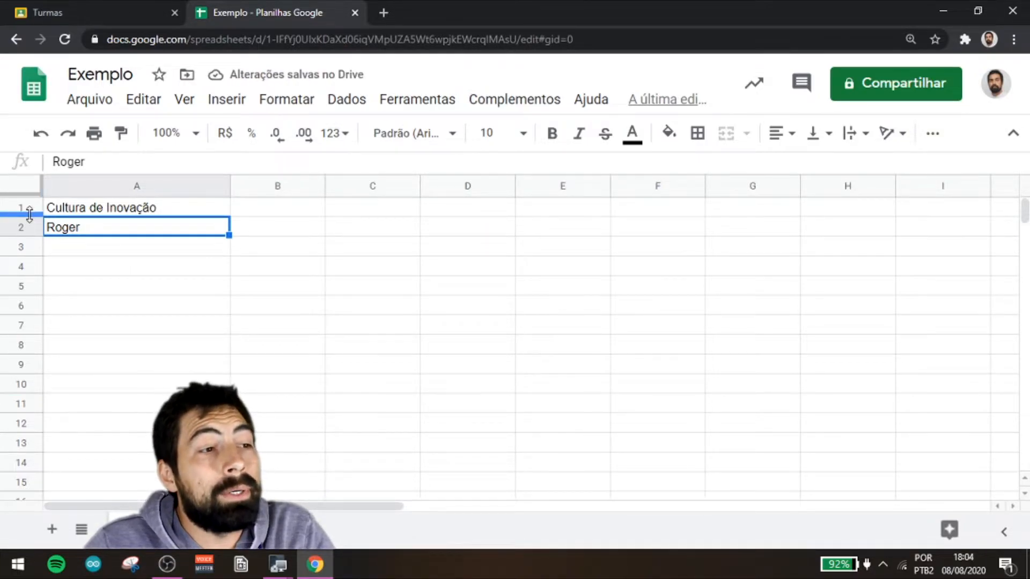
drag(23, 217, 21, 285)
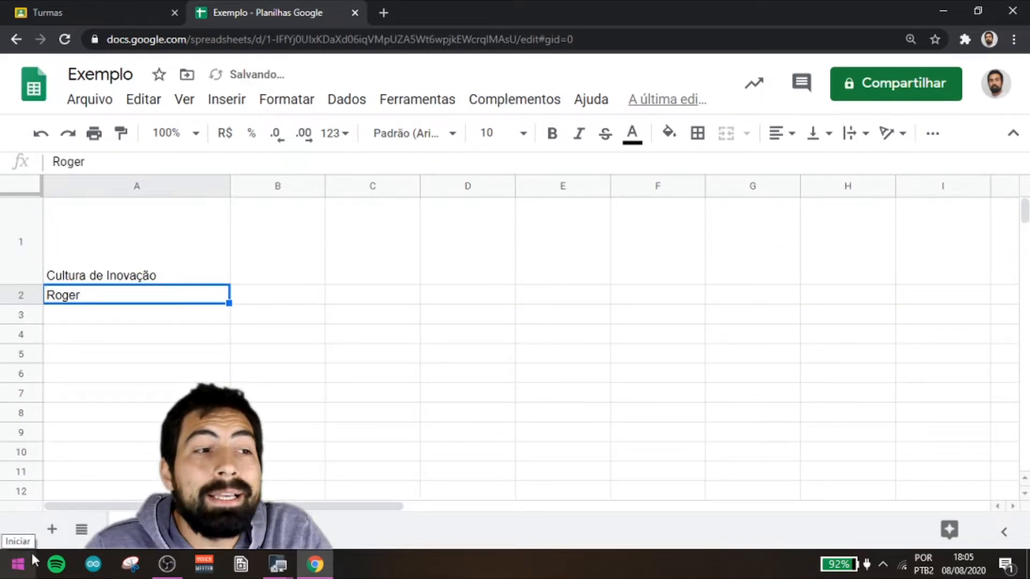
Set the title in cell A1 to the Arial Black font at size 12.
click(123, 281)
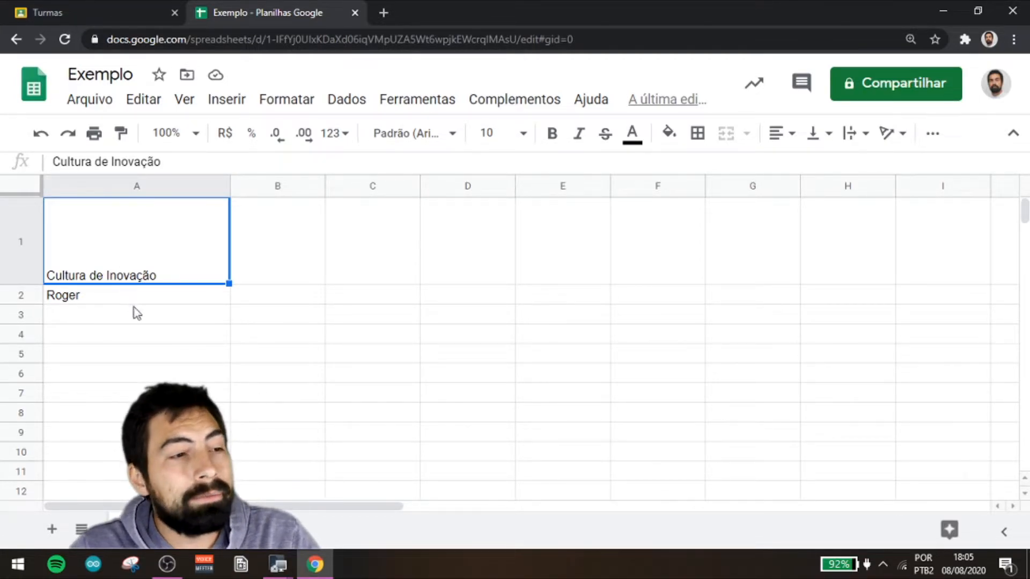
click(133, 312)
click(118, 252)
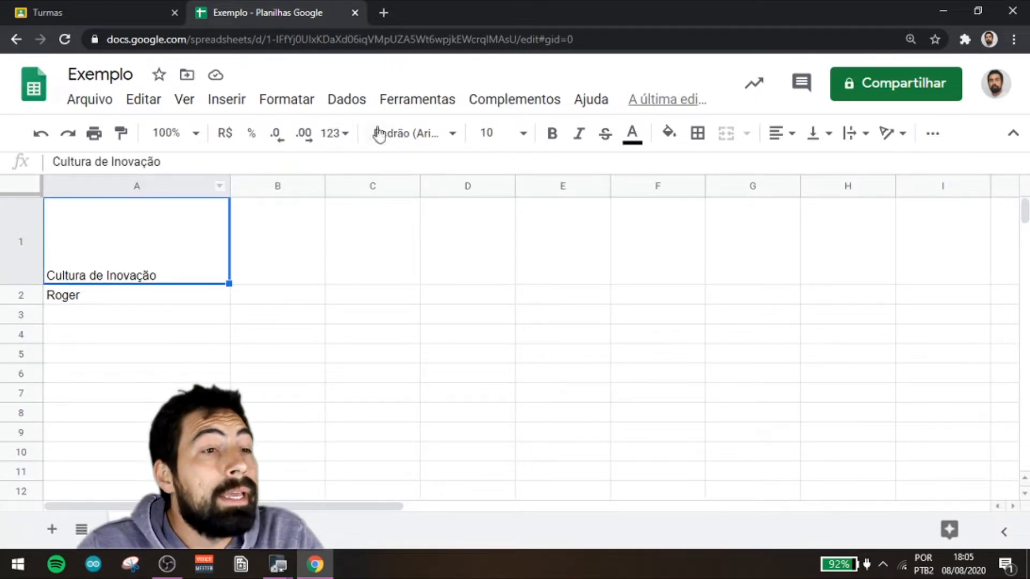
click(455, 137)
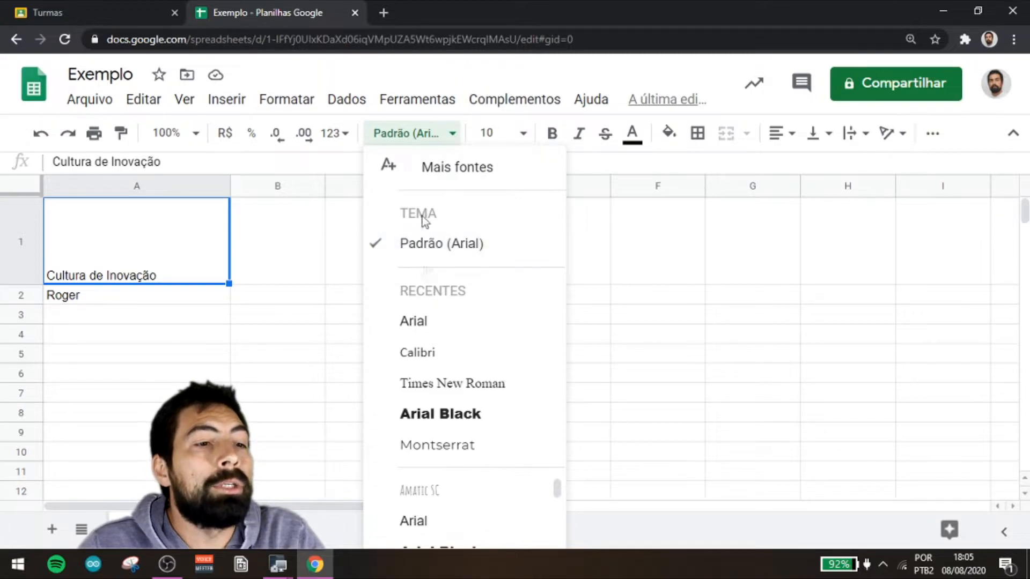
click(459, 415)
click(523, 133)
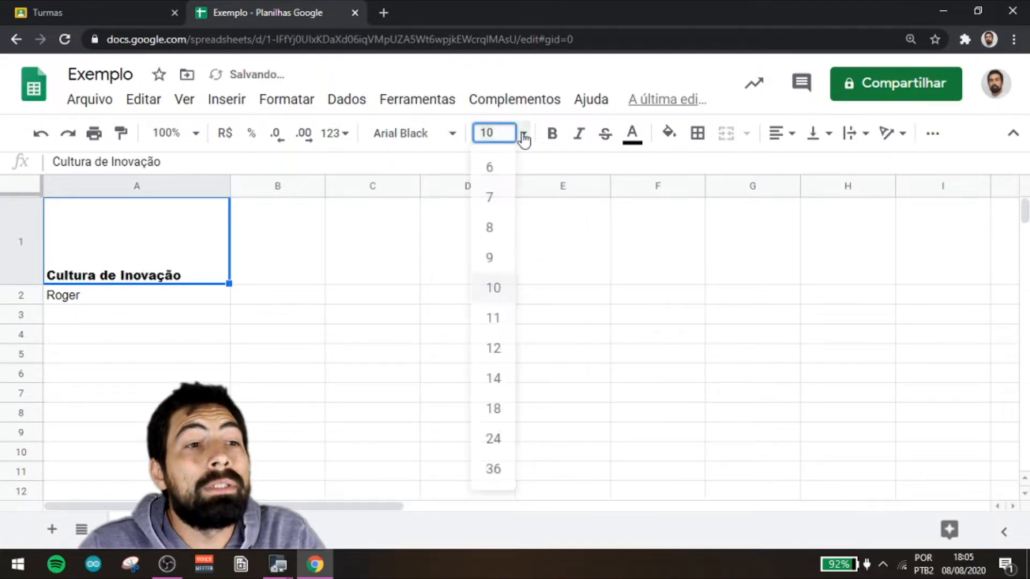
click(499, 354)
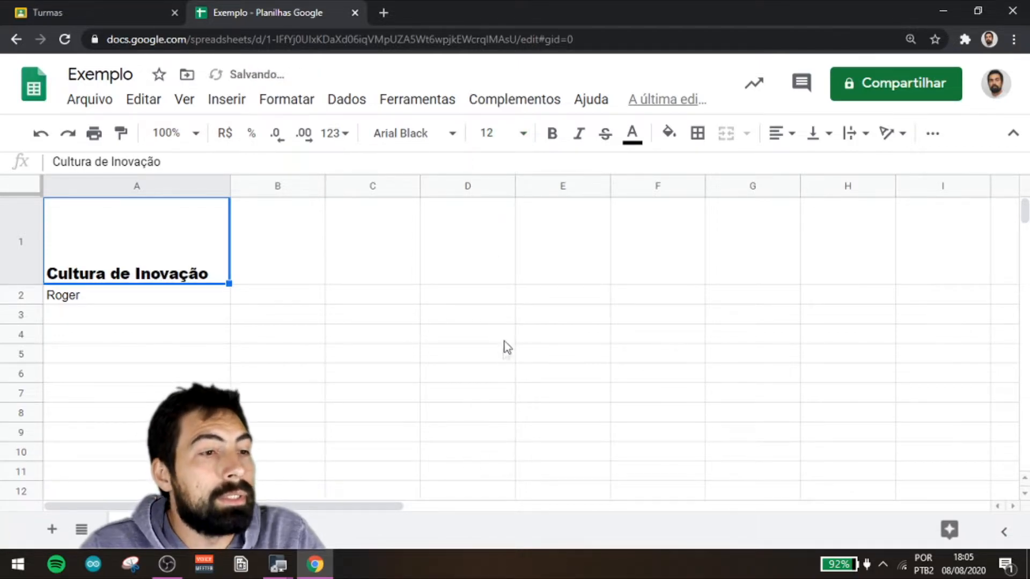
Make the title in cell A1 bold, italic and blue, trying strikethrough and removing it again.
click(565, 137)
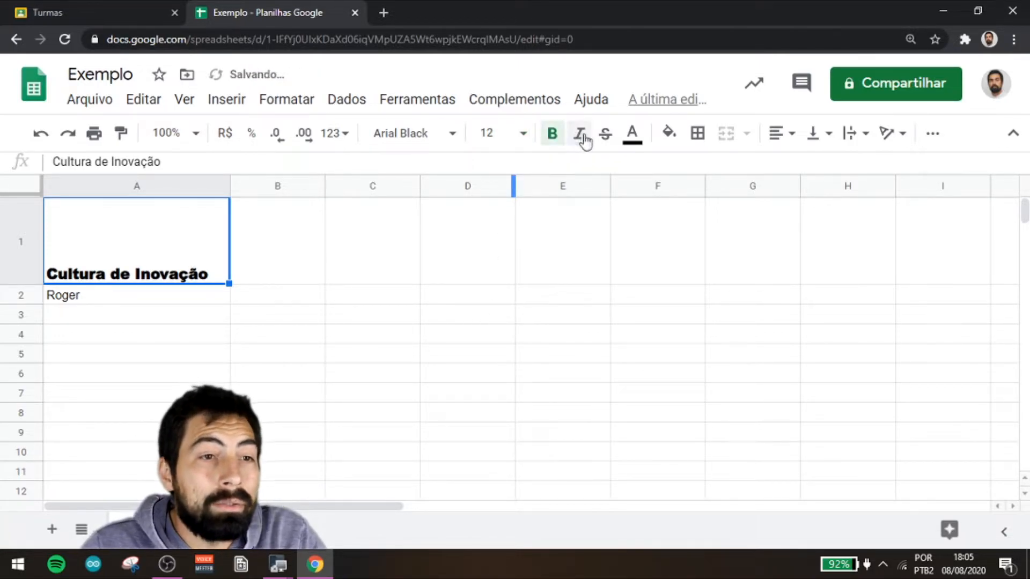
click(580, 135)
click(605, 134)
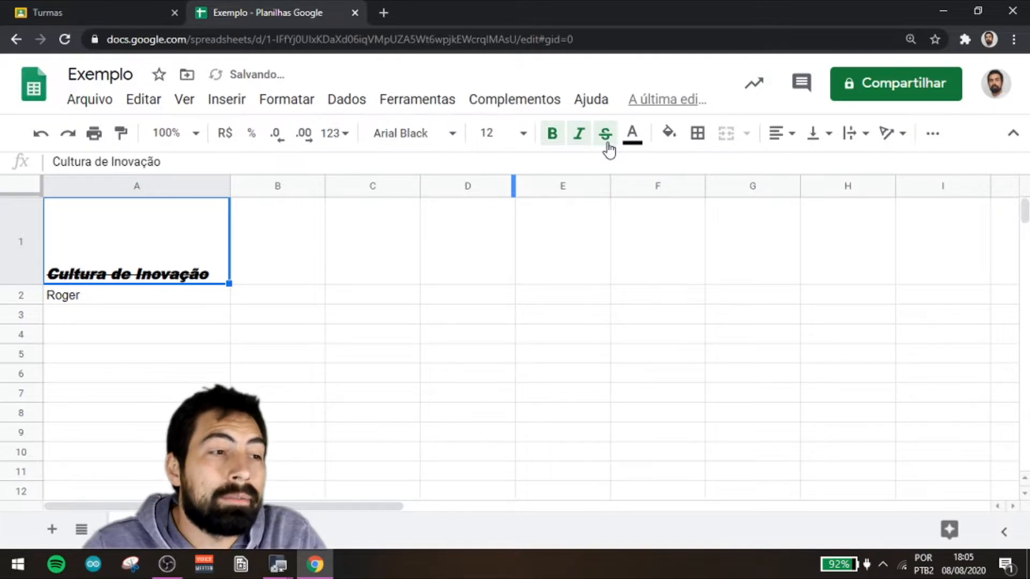
click(608, 142)
click(632, 135)
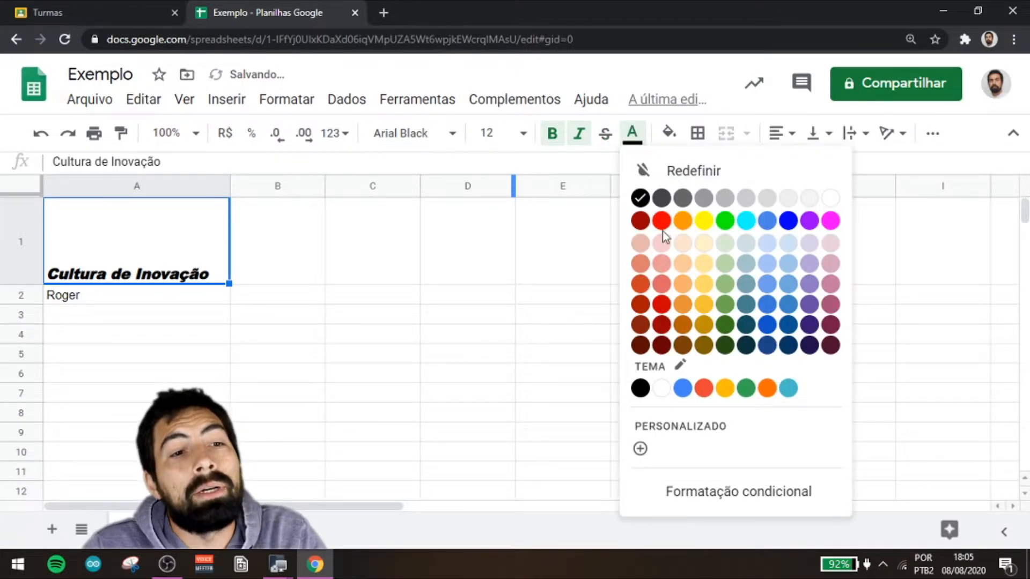
click(788, 221)
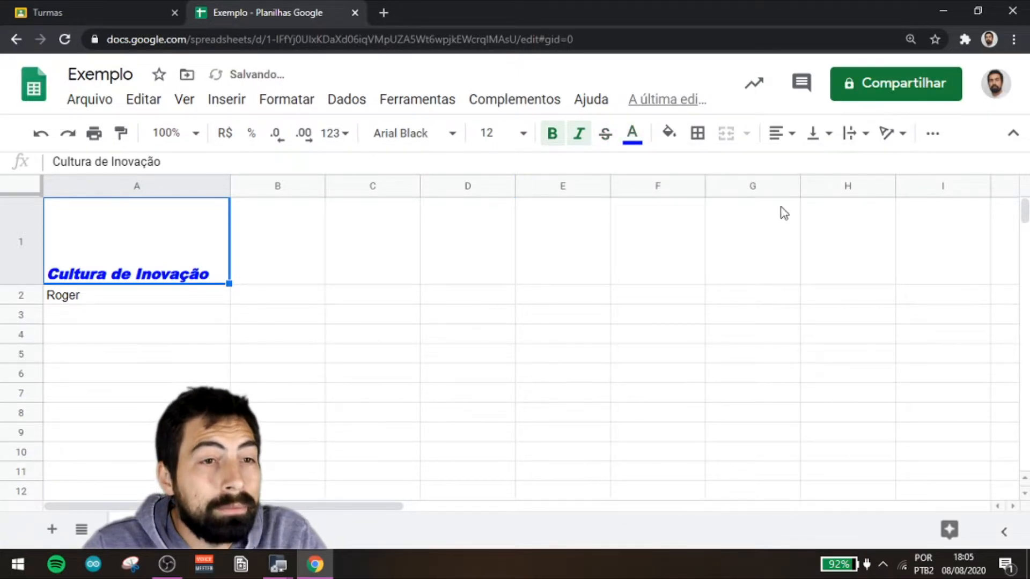
Fill the title cell A1 with grey and give it a thin black outer border.
click(671, 135)
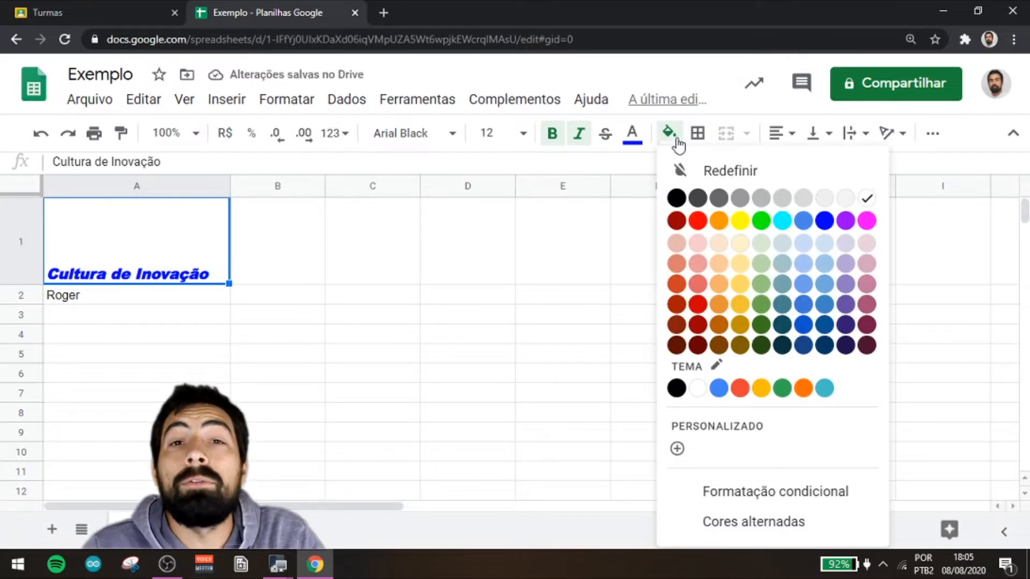
click(763, 201)
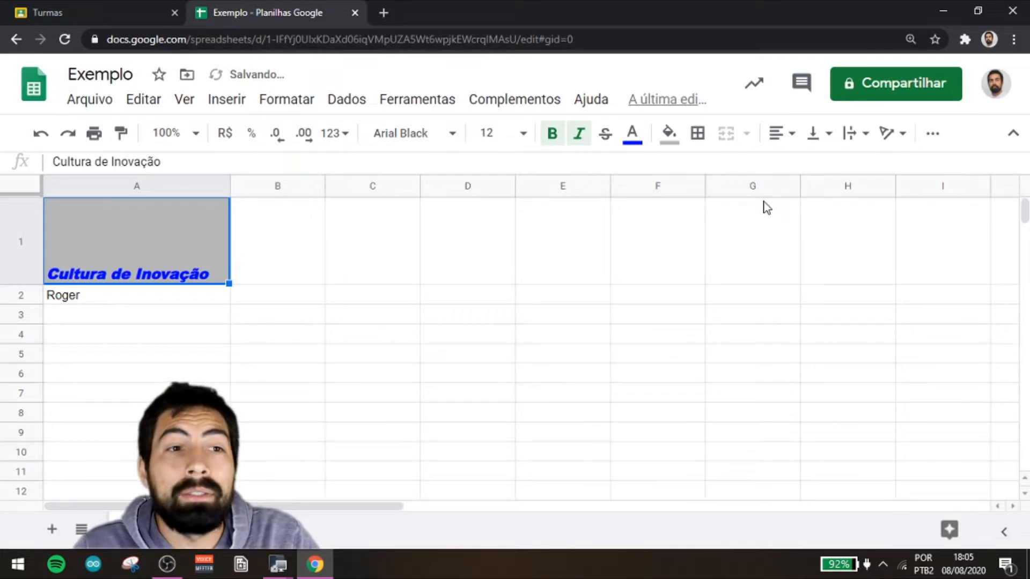
click(697, 133)
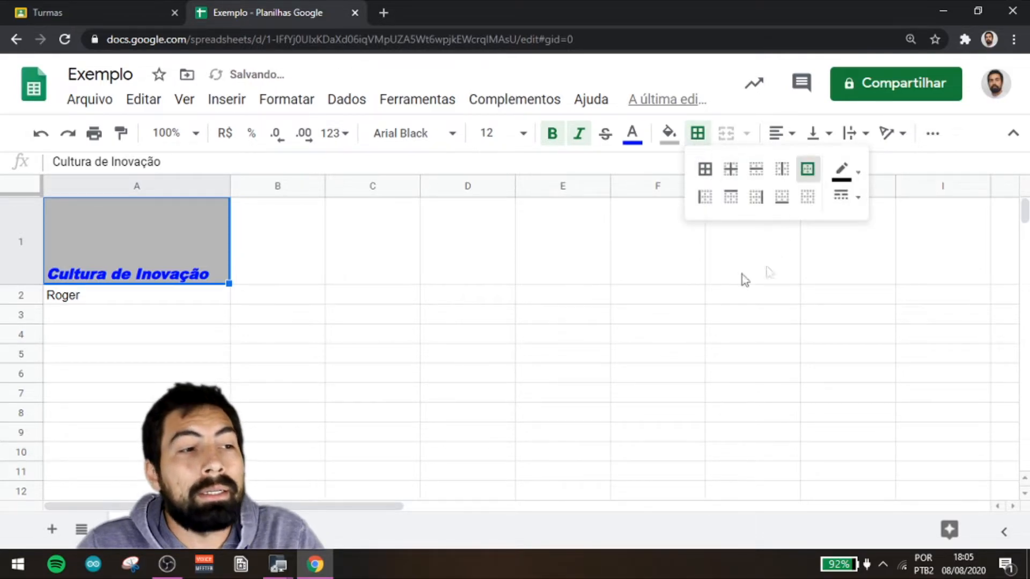
click(562, 241)
click(150, 244)
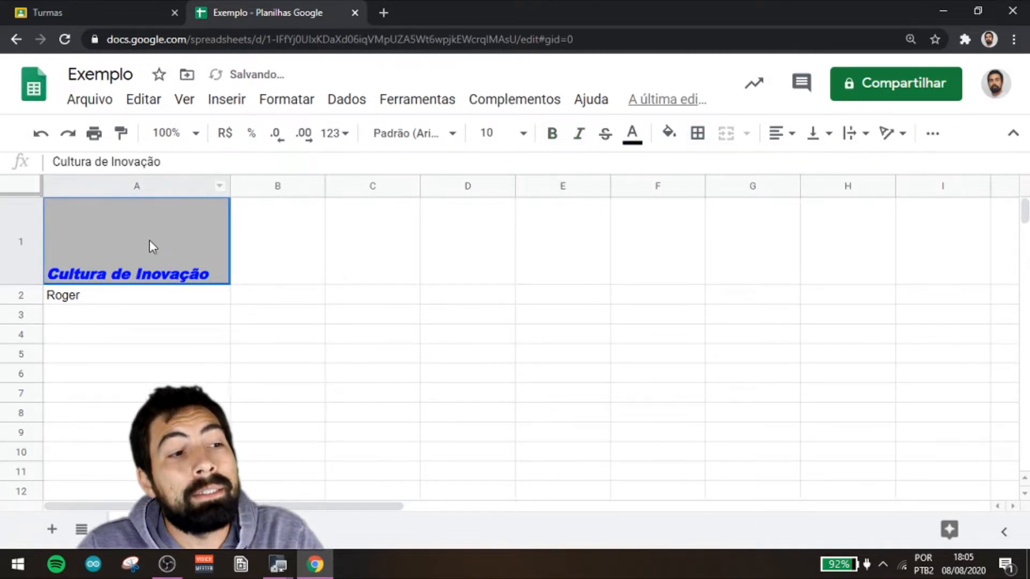
Give cell A1 an outer border in blue with the thickest solid line style.
click(698, 133)
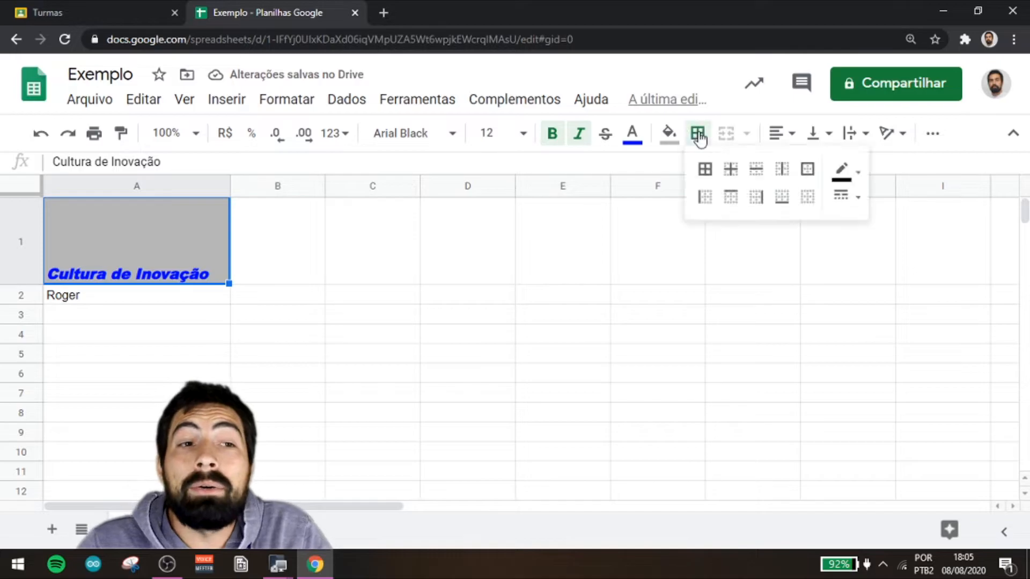
click(855, 174)
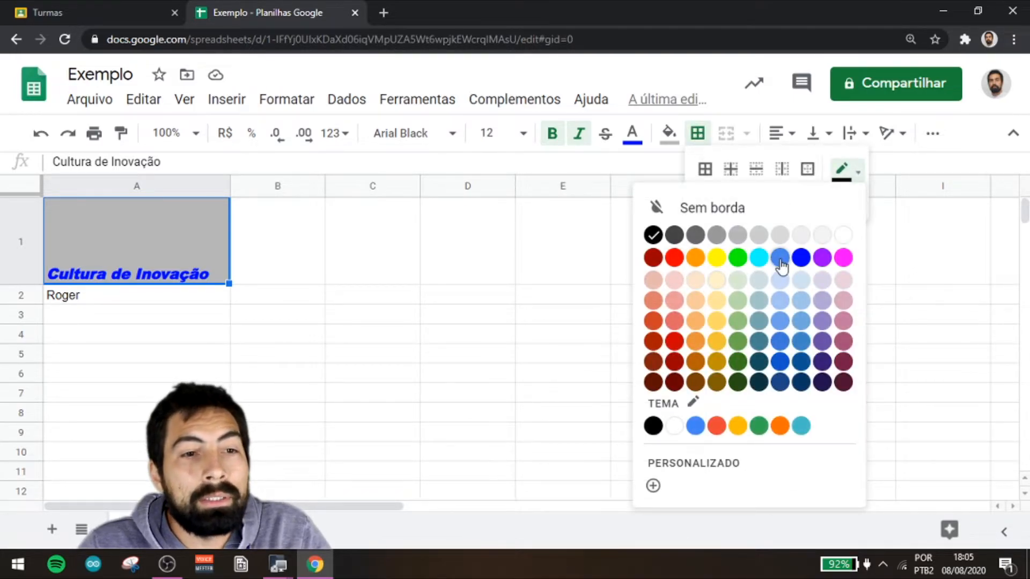
click(799, 262)
click(843, 196)
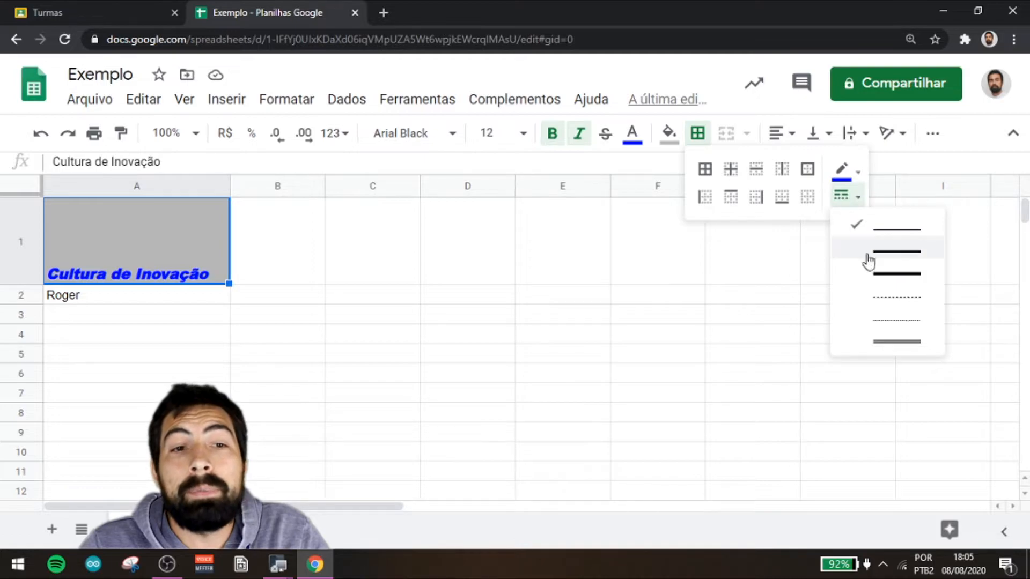
click(868, 274)
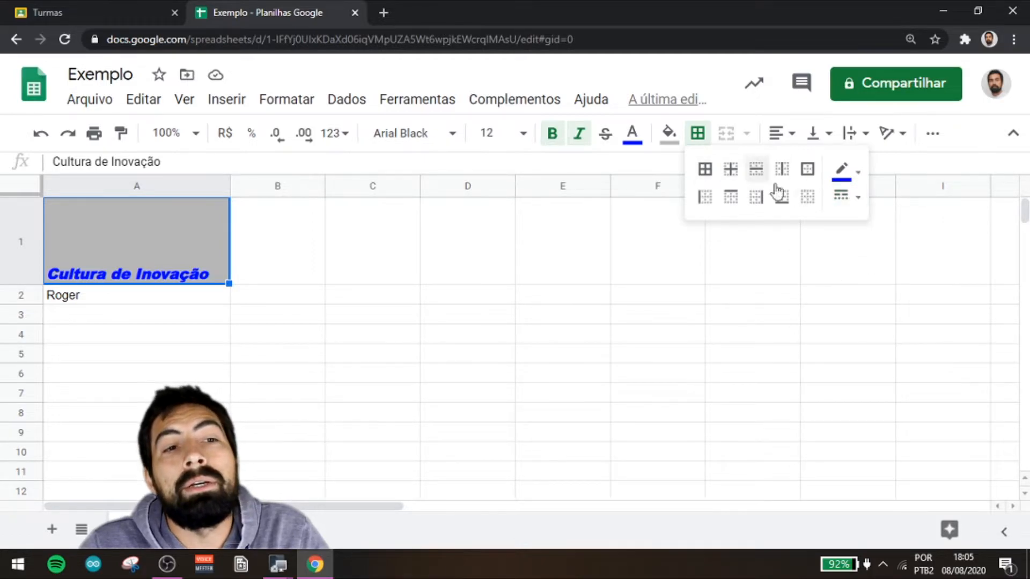
click(807, 170)
click(344, 326)
click(185, 249)
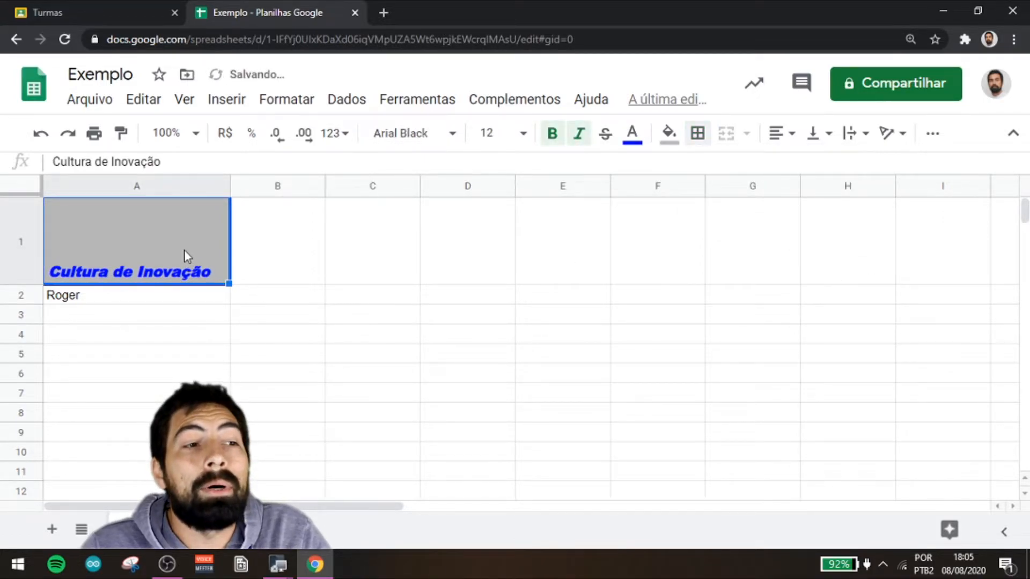
click(348, 257)
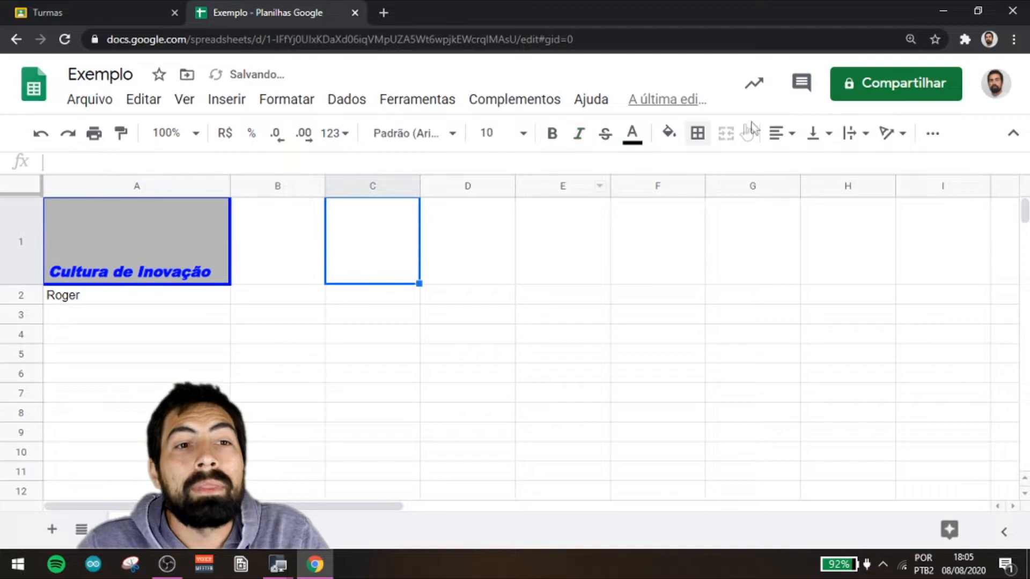
Centre the title horizontally in cell A1.
click(188, 223)
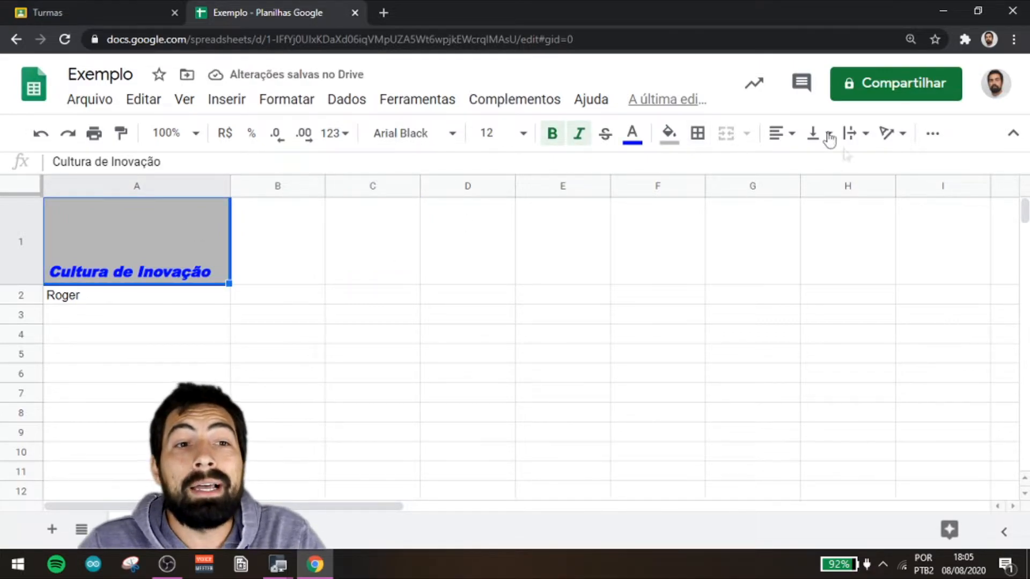
click(781, 133)
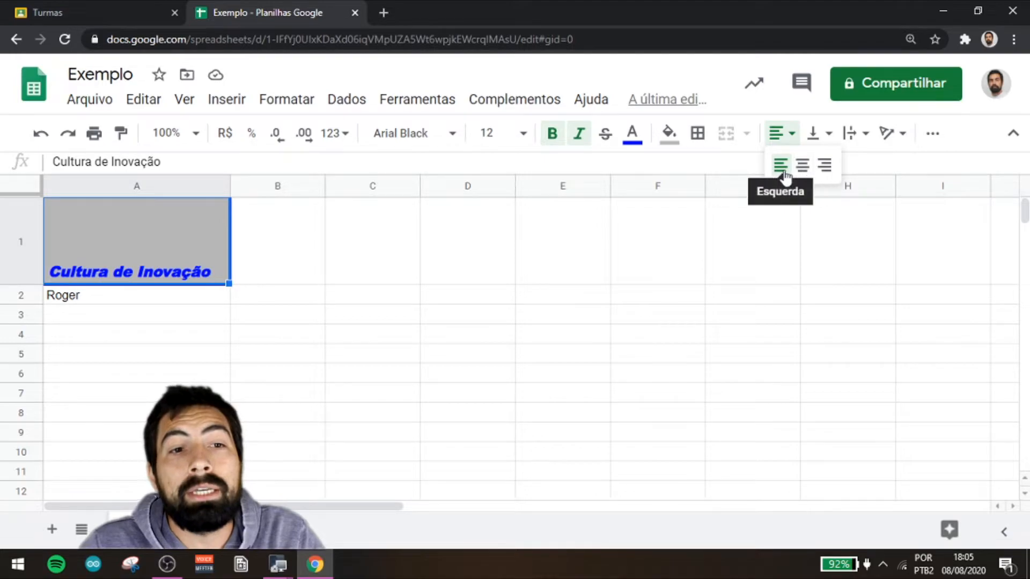
click(826, 165)
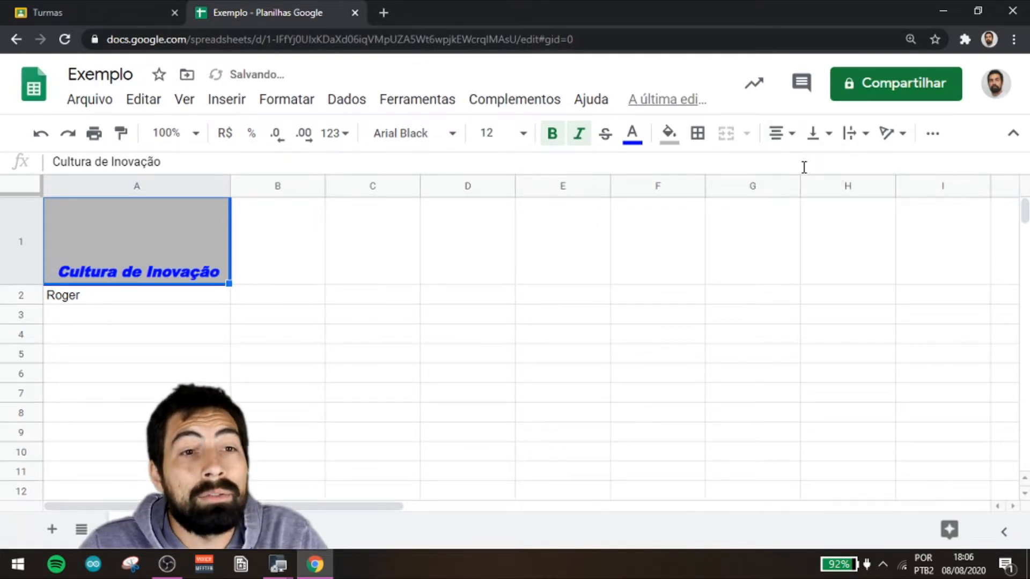
Try the top and bottom vertical alignments for the title in A1 and set it to the middle.
click(830, 142)
click(821, 167)
click(834, 136)
click(839, 165)
click(830, 141)
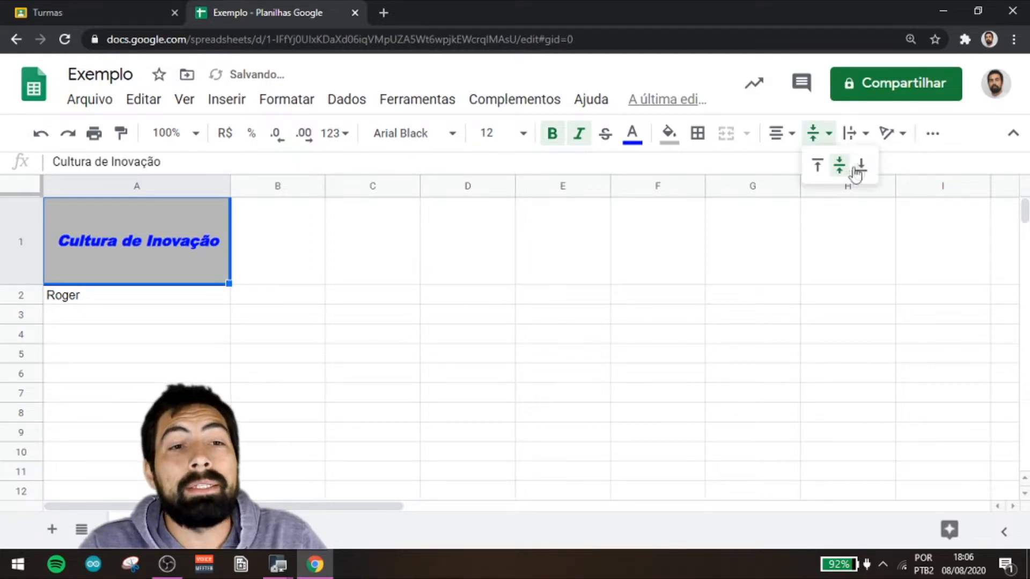
click(858, 167)
click(821, 134)
click(840, 165)
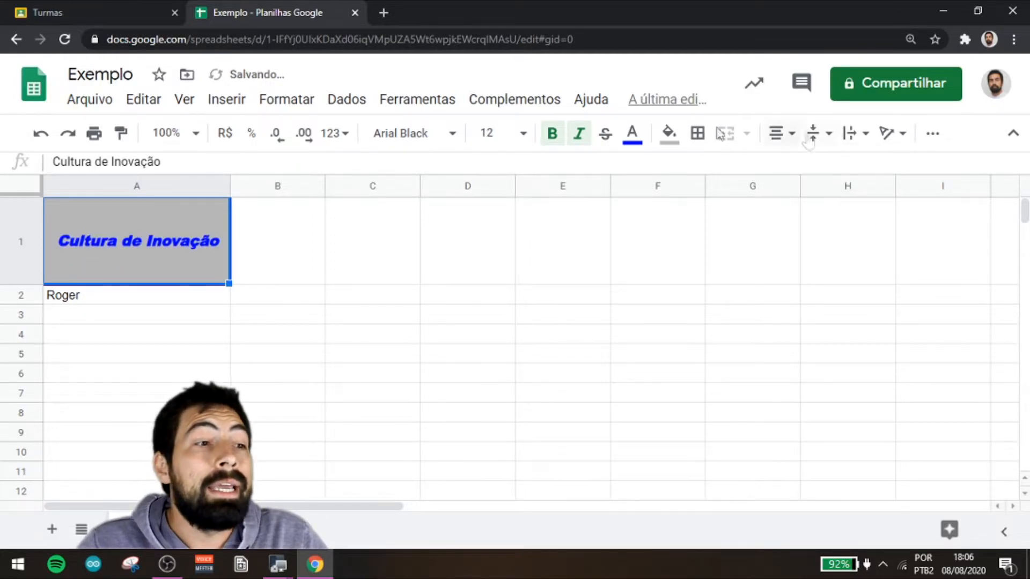
key(Down)
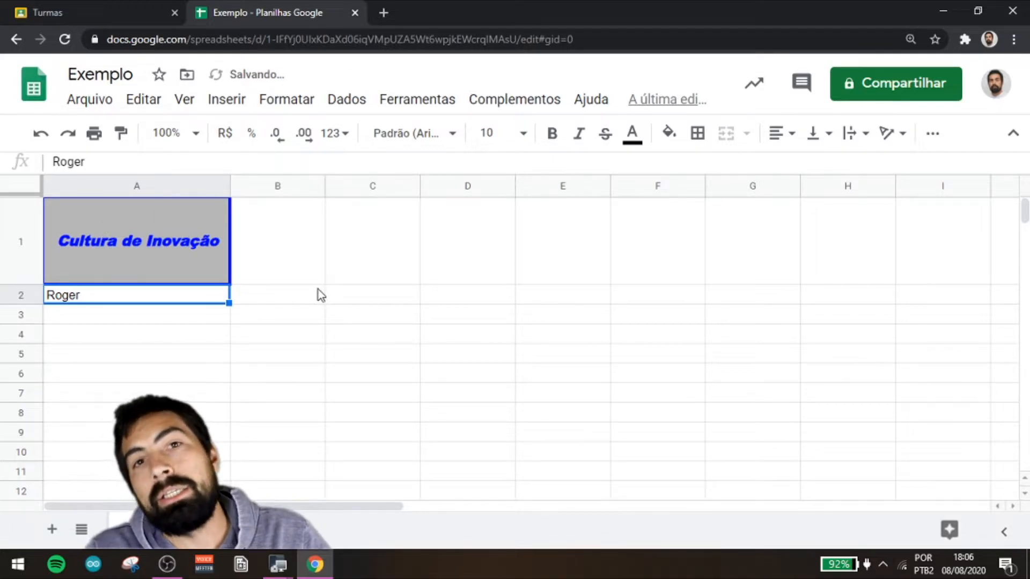
Turn on text wrapping for cell A1 and narrow column A so the title breaks onto two lines.
click(179, 231)
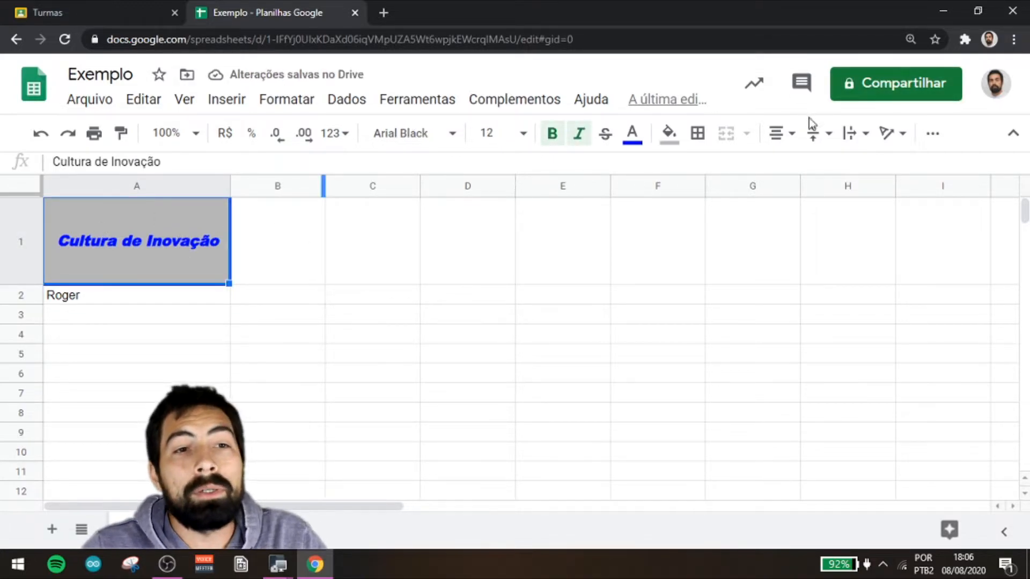
click(852, 133)
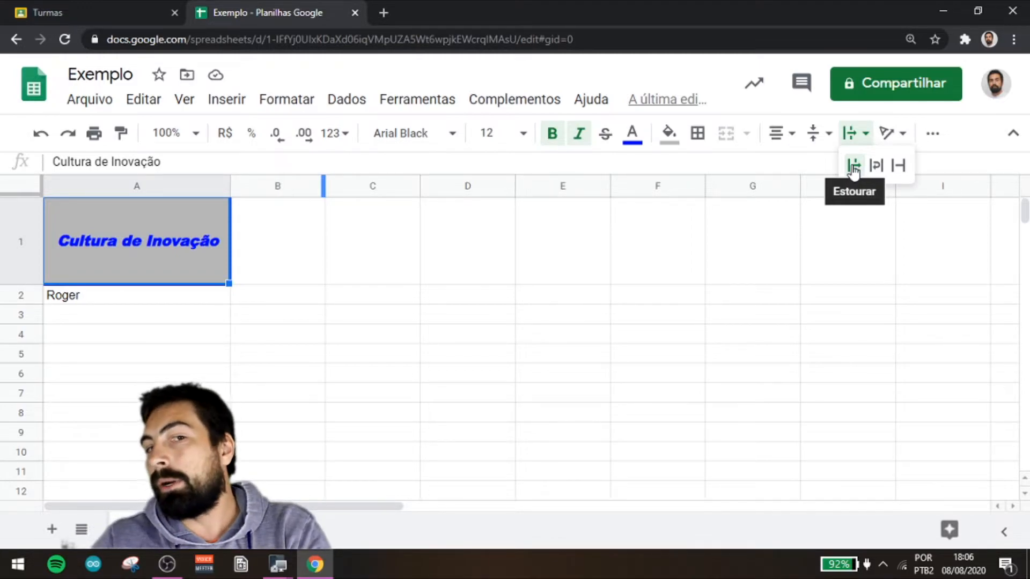
click(879, 170)
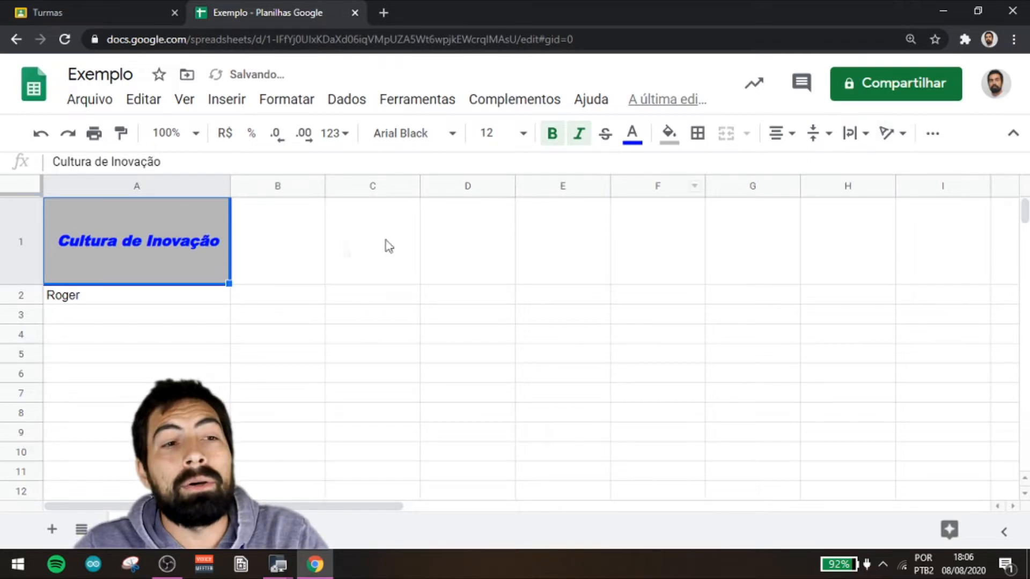
drag(230, 186, 189, 189)
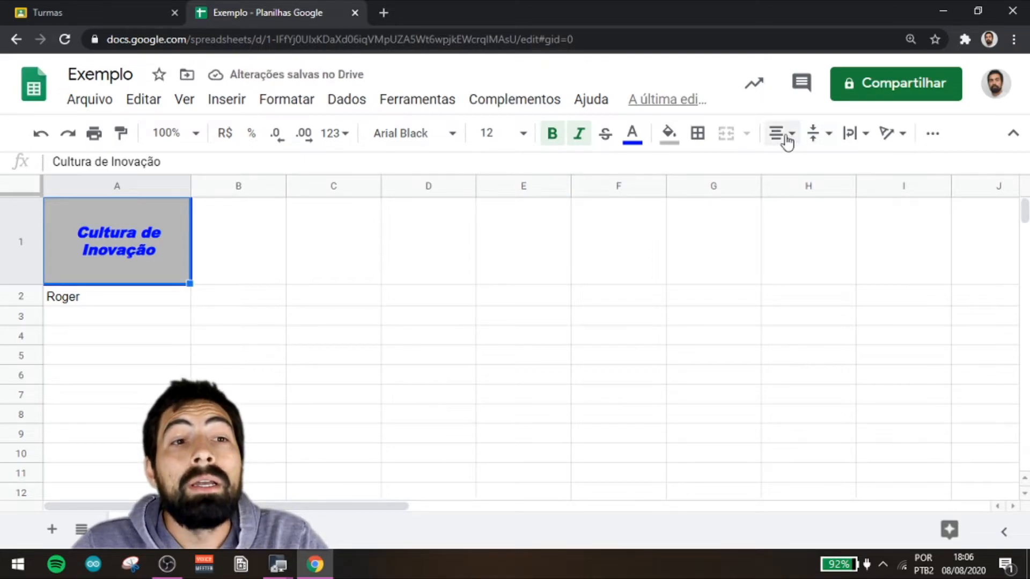
Try rotating the title in A1 by 45°, 90° upwards and vertically downwards, and return it to no rotation.
click(902, 135)
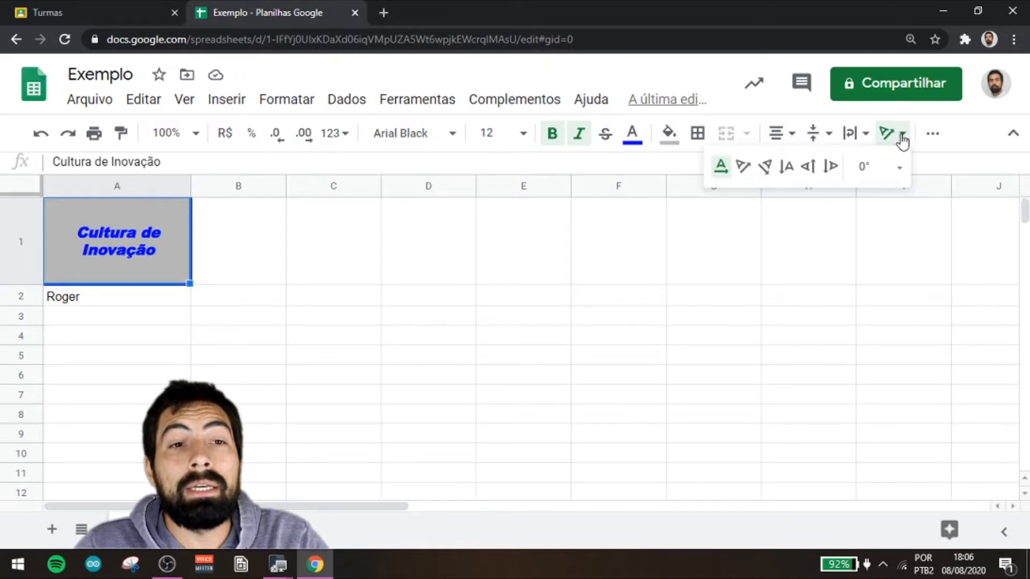
click(742, 168)
click(892, 133)
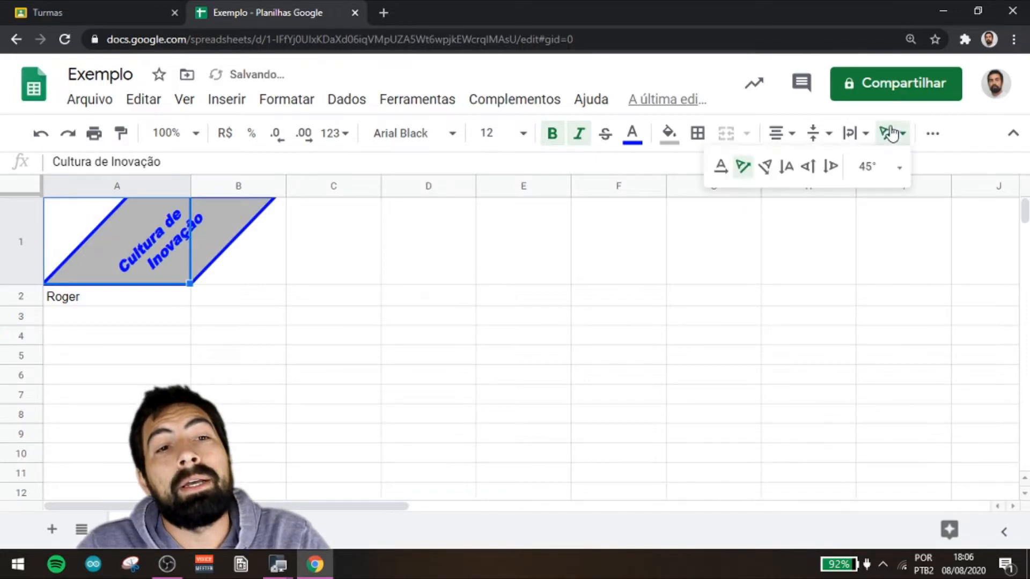
click(808, 167)
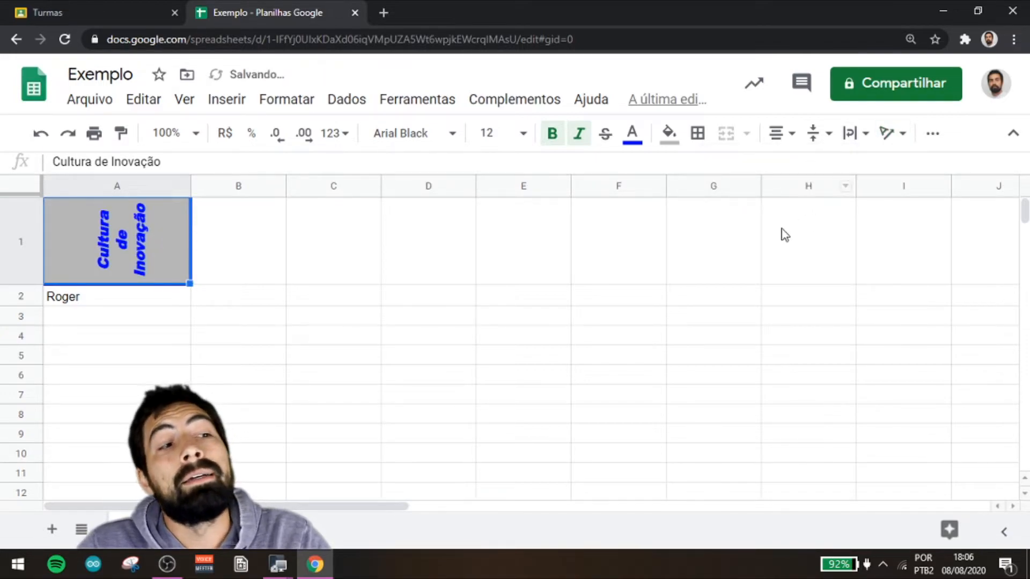
click(904, 134)
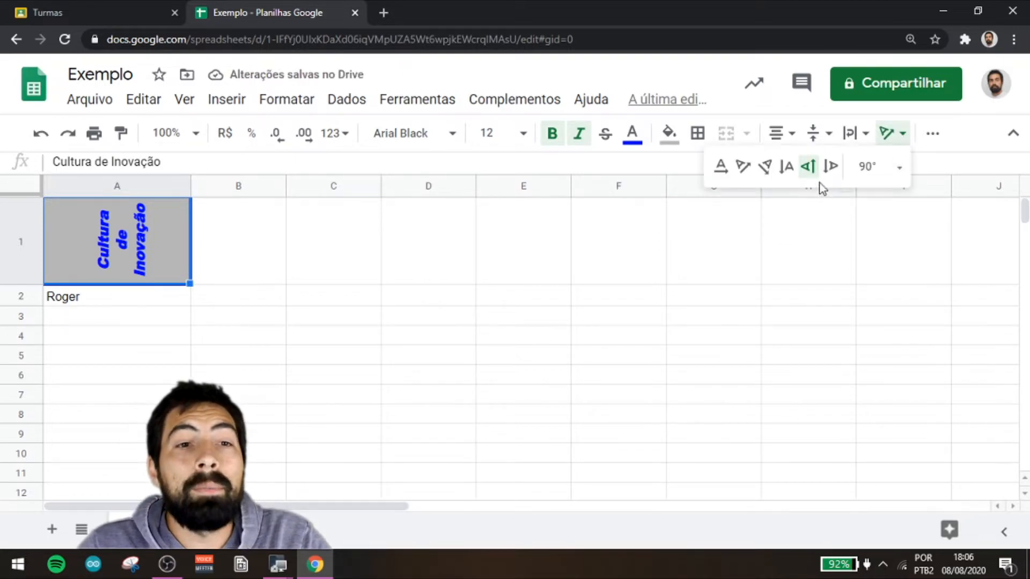
click(831, 166)
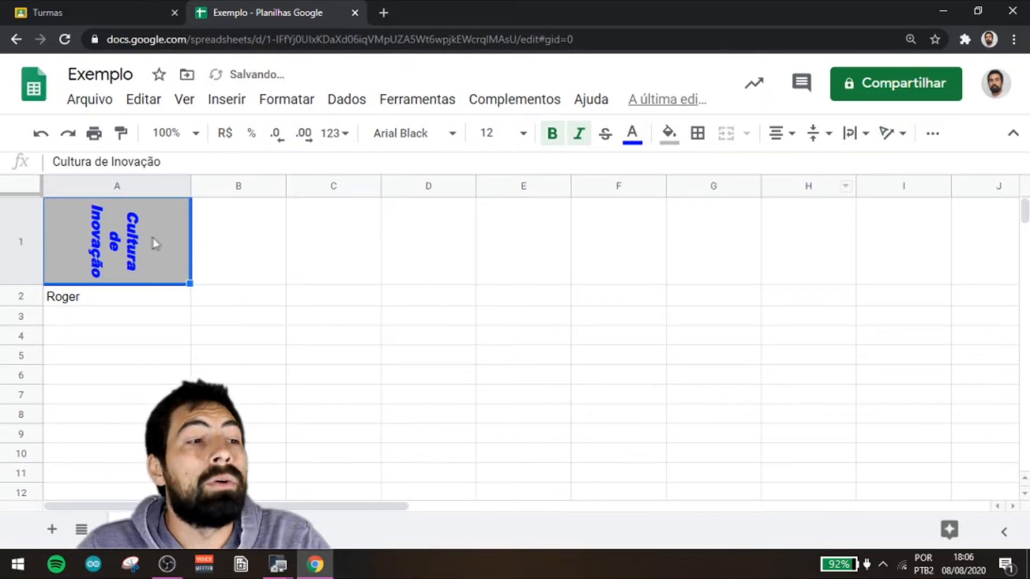
click(891, 143)
click(723, 166)
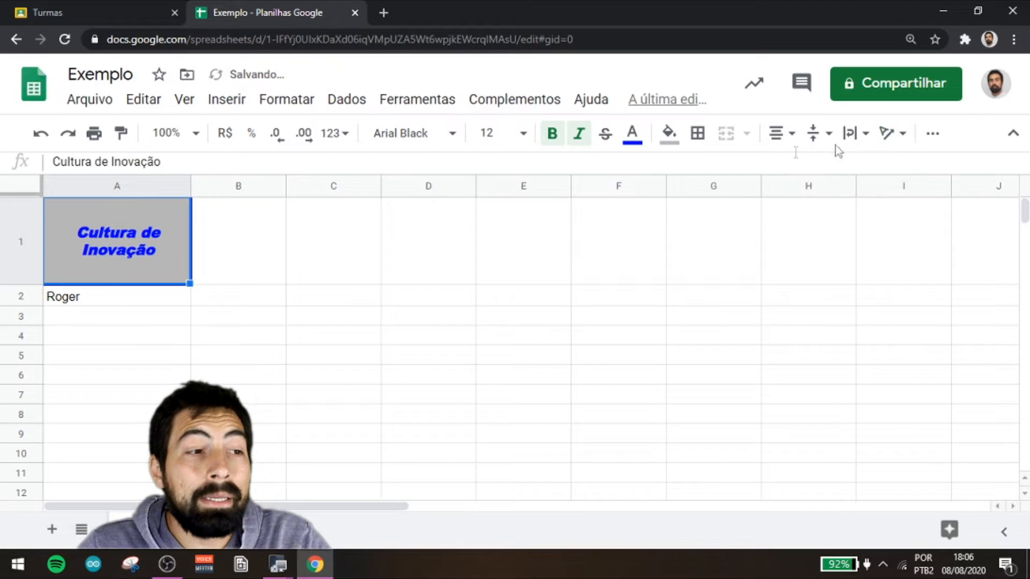
Show the additional tools for links, comments, charts, filters and functions, and select cell C3.
click(930, 135)
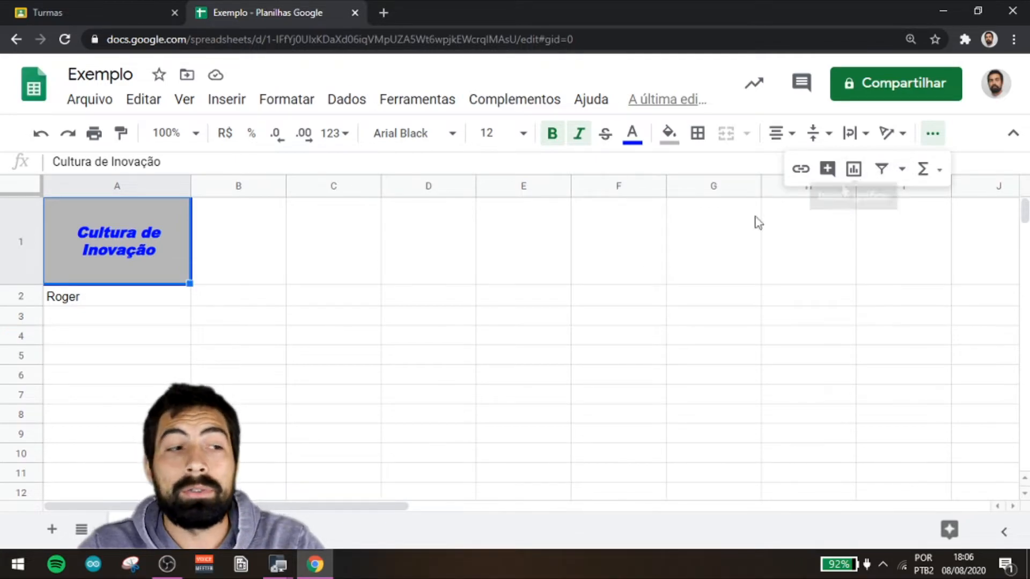
click(445, 296)
click(326, 322)
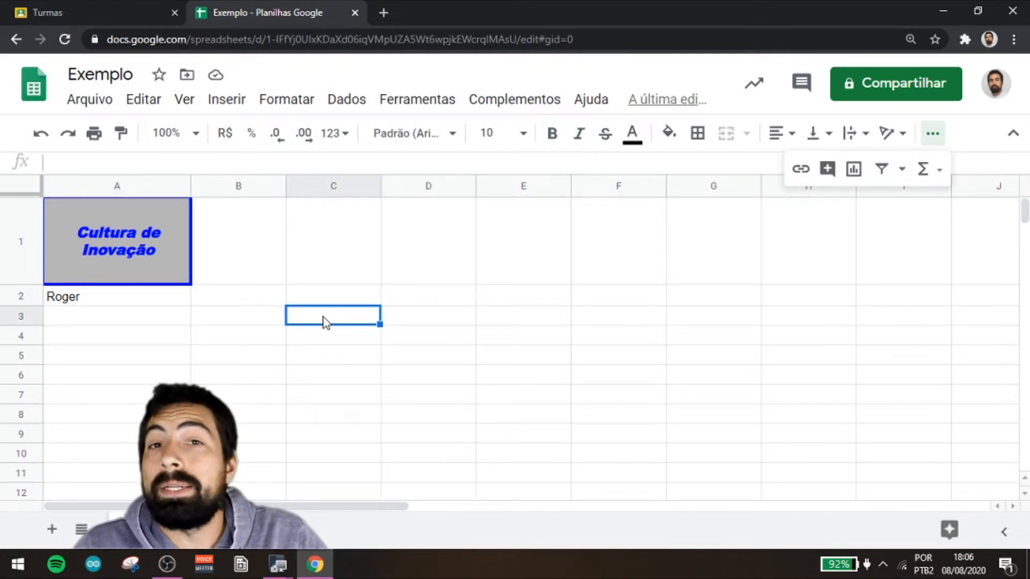
Delete the title in cell A1 and the name in cell A2.
click(122, 244)
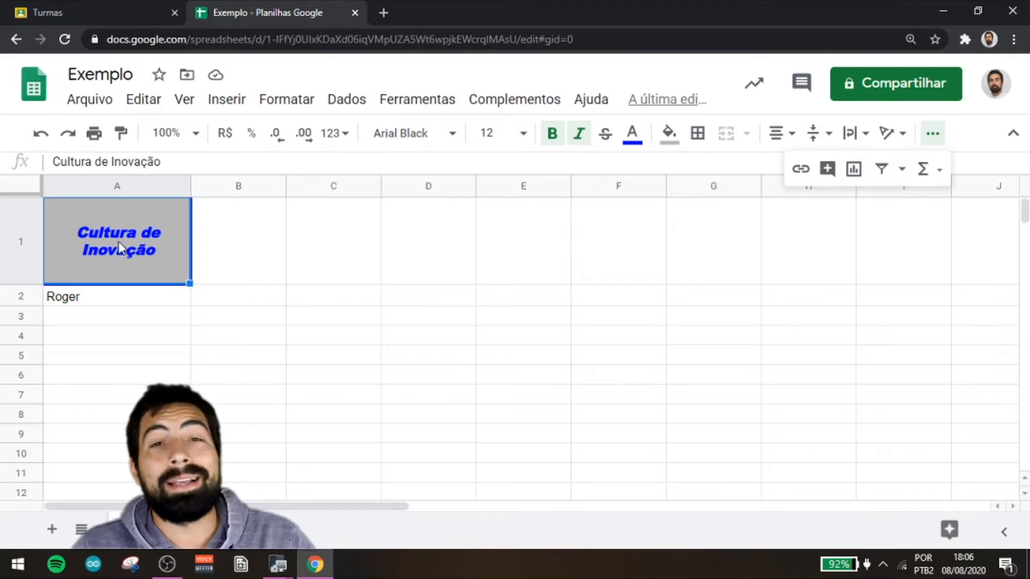
key(Delete)
click(92, 300)
key(Delete)
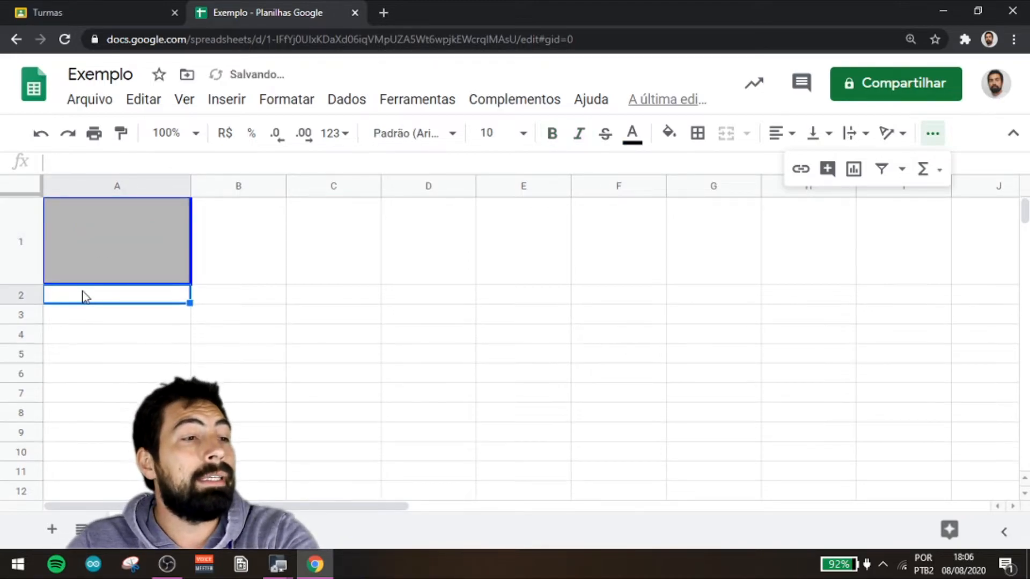
Undo the two deletions and the title cell's rotation, wrapping, column width, alignment and blue border changes.
click(99, 268)
key(ctrl+z)
key(ctrl+z)
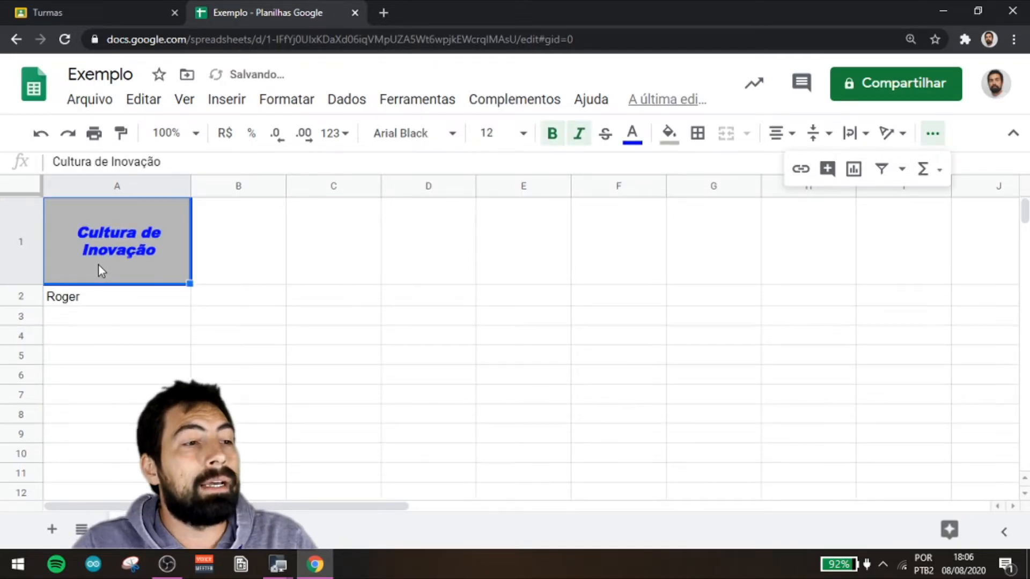
key(ctrl+z)
key(ctrl+z)
key(ctrl+z)
key(ctrl+z)
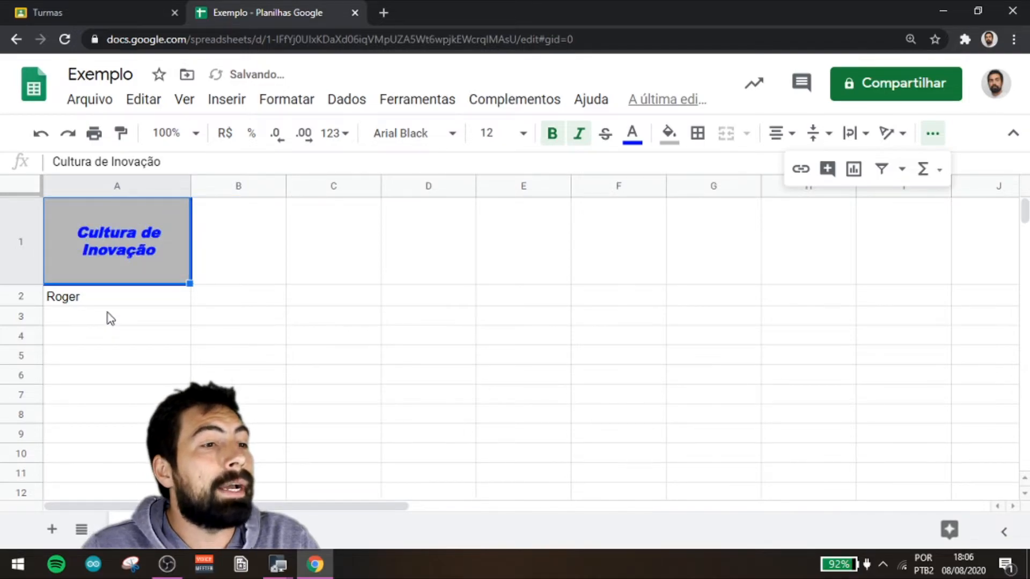
key(ctrl+z)
key(ctrl+z)
key(ctrl+z)
key(ctrl+z)
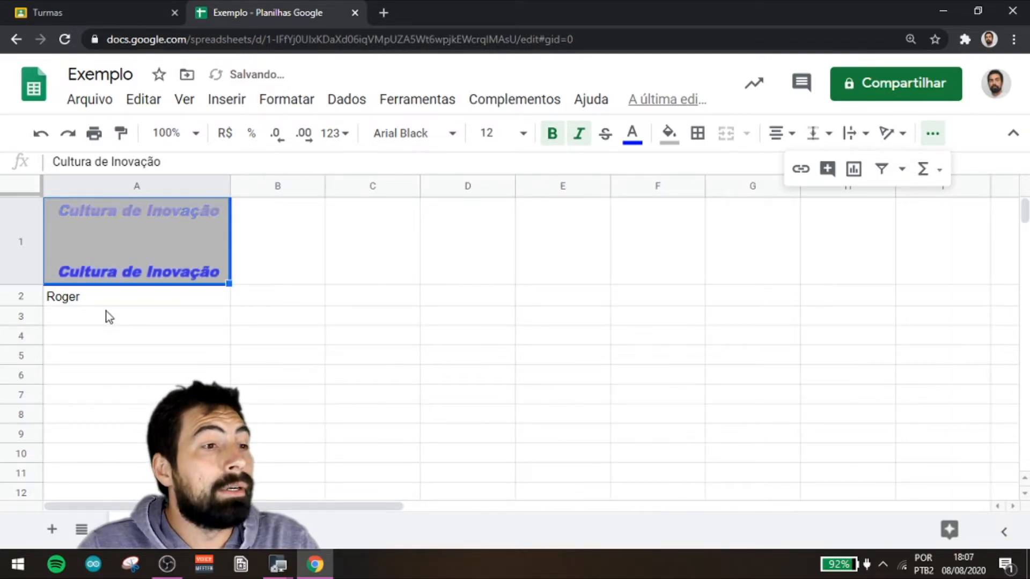
Clear the contents of cells A1 and A2, leaving A1's formatting in place, and select A1.
click(120, 293)
click(111, 269)
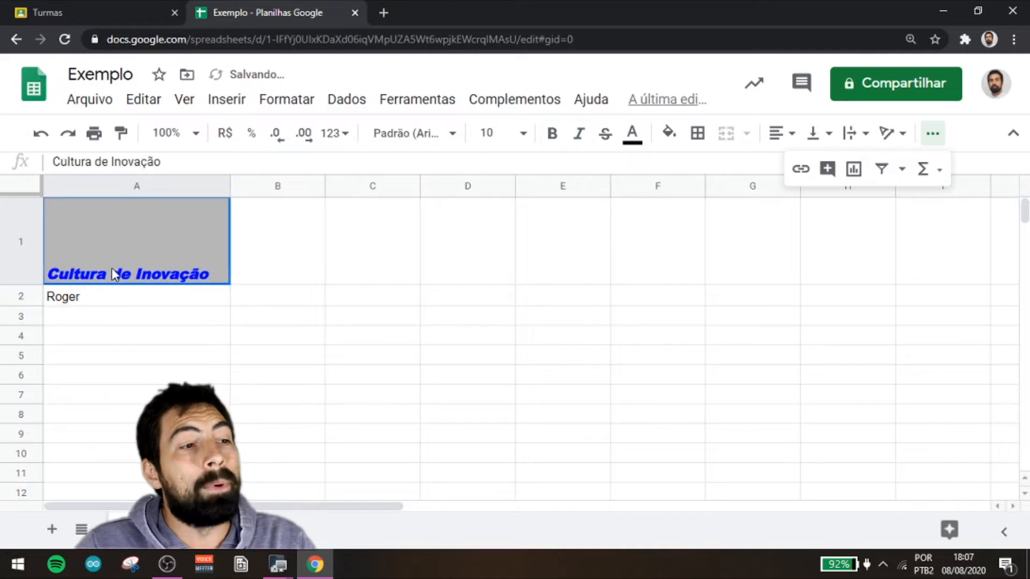
key(Delete)
click(100, 296)
key(Delete)
click(126, 266)
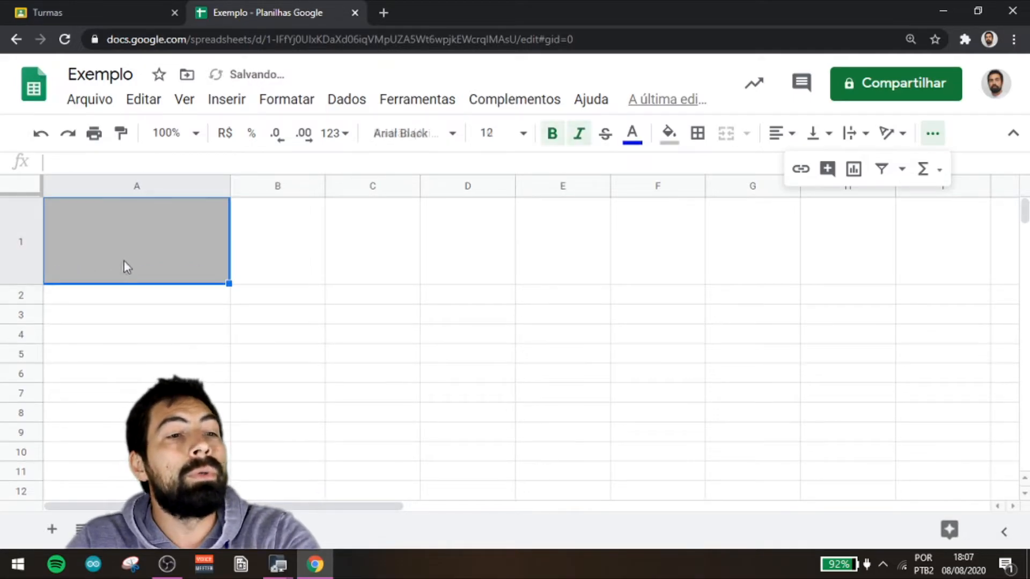
Remove the grey fill from cell A1 and select cell D1.
click(668, 133)
click(684, 168)
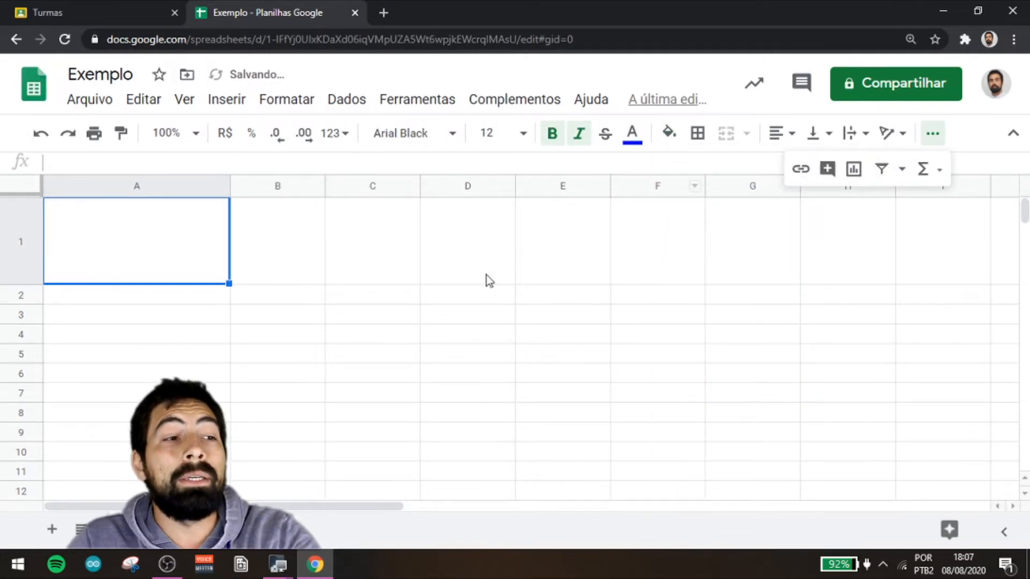
click(486, 278)
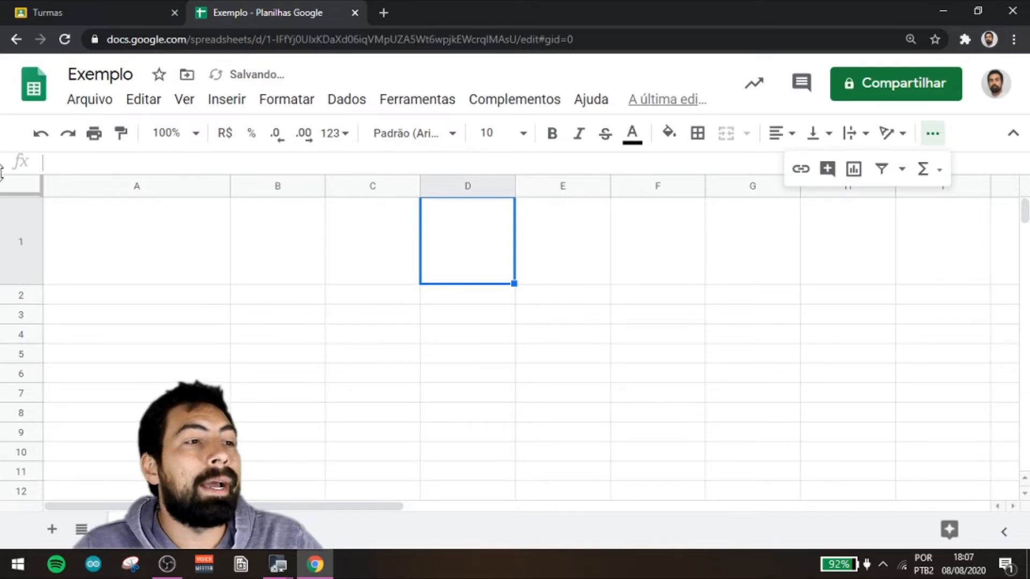
click(37, 185)
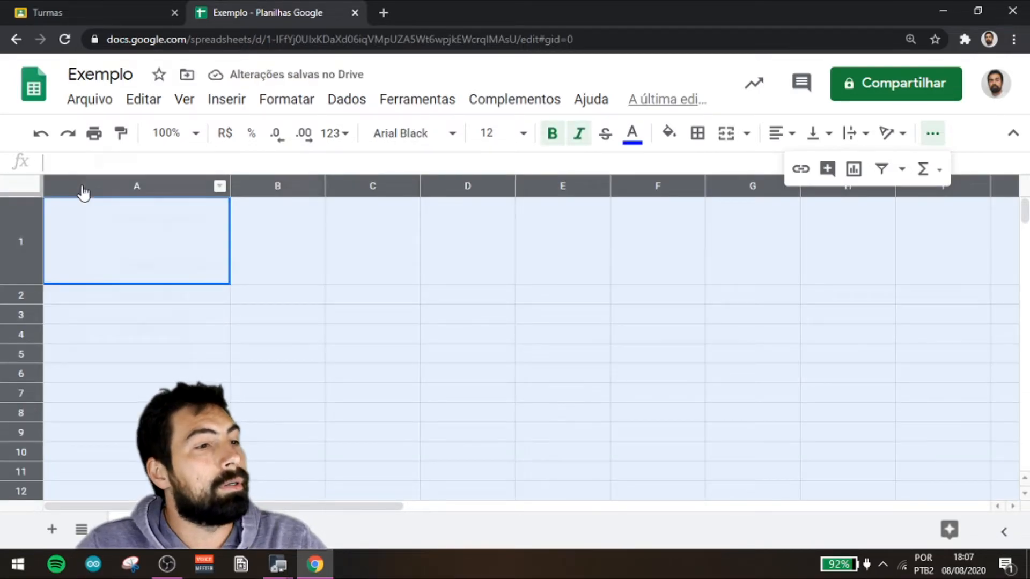
right_click(83, 189)
key(Escape)
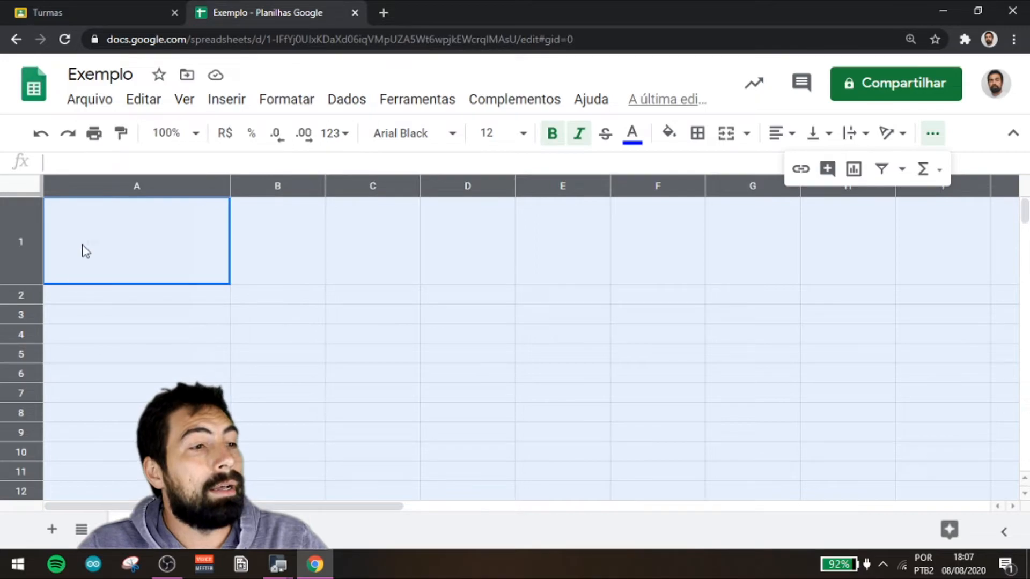
click(127, 290)
Resize columns A through I to a width of 200 pixels.
click(138, 190)
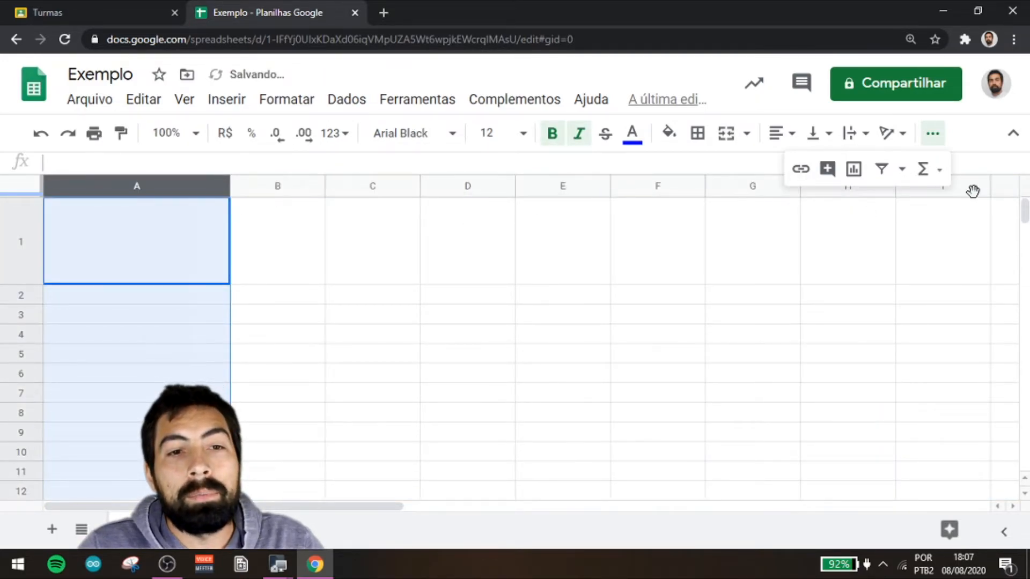
shift+click(963, 184)
right_click(960, 185)
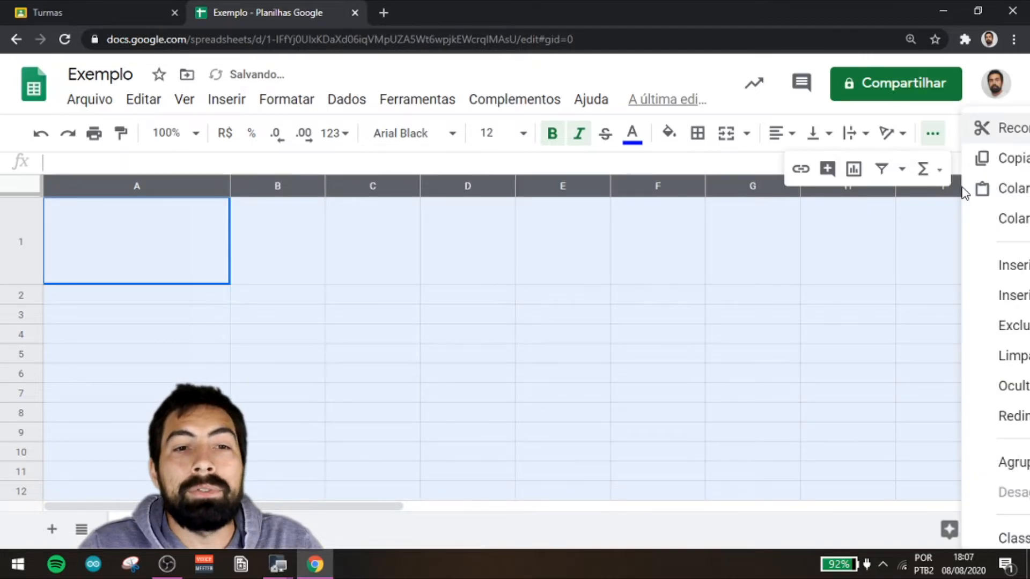
right_click(655, 185)
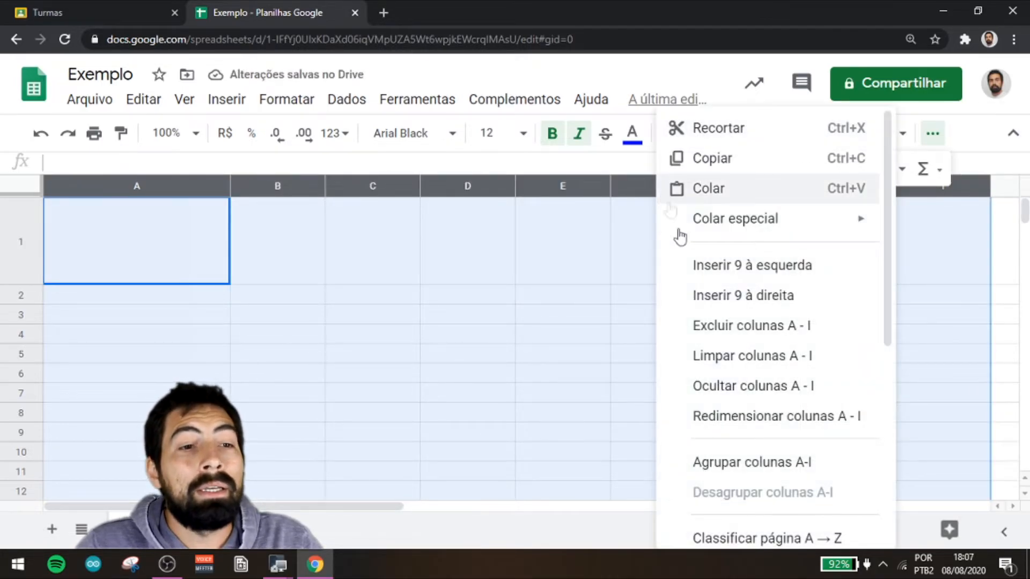
click(704, 416)
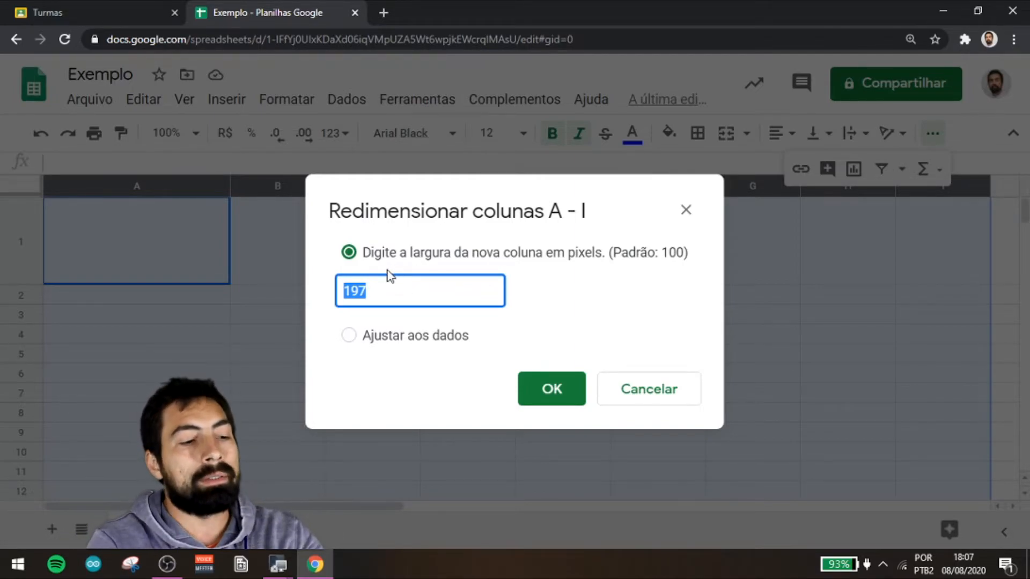
text(200)
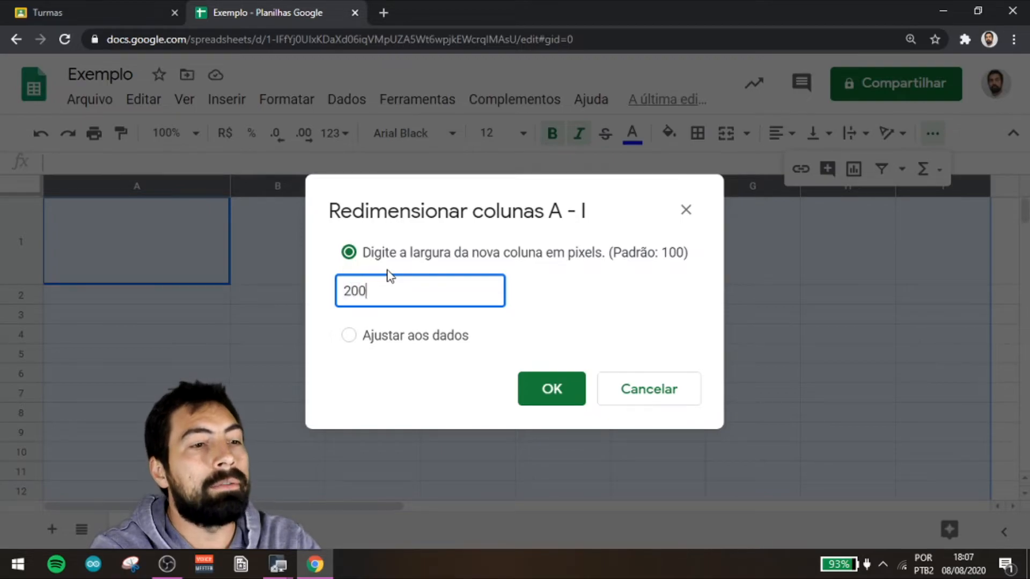
key(Return)
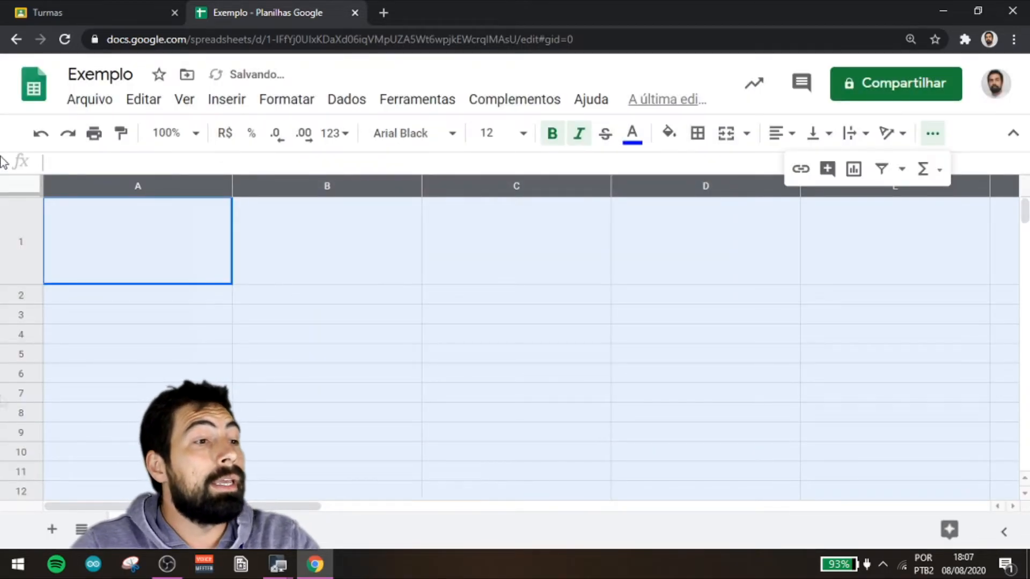
Set the height of rows 1 through 12 to 150 pixels.
click(33, 255)
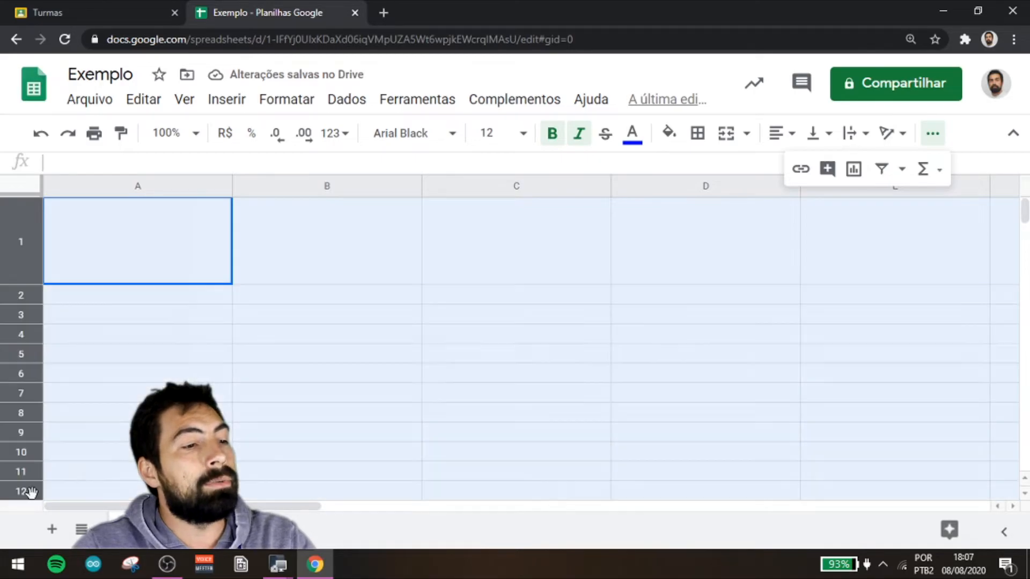
shift+click(31, 491)
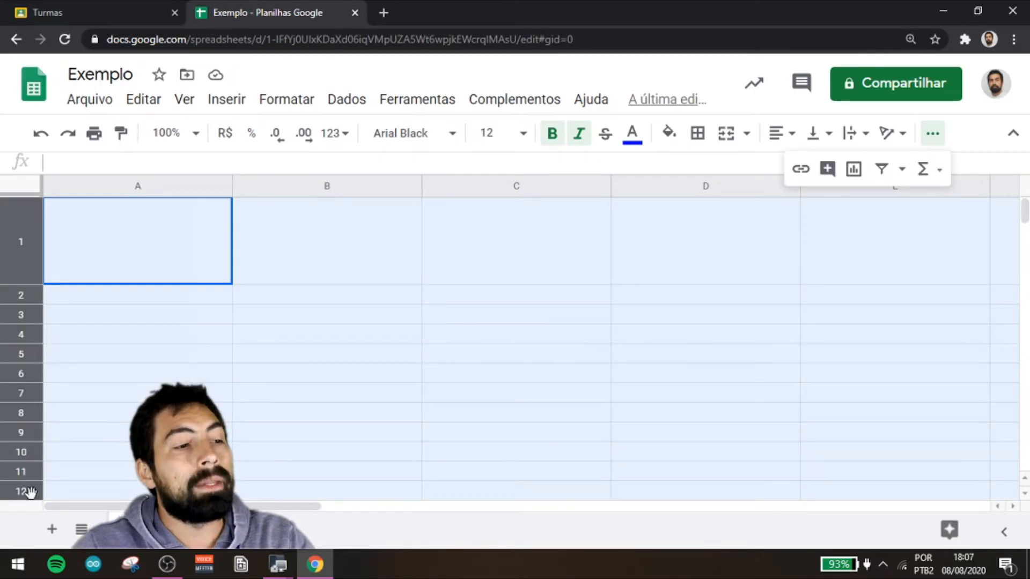
right_click(31, 492)
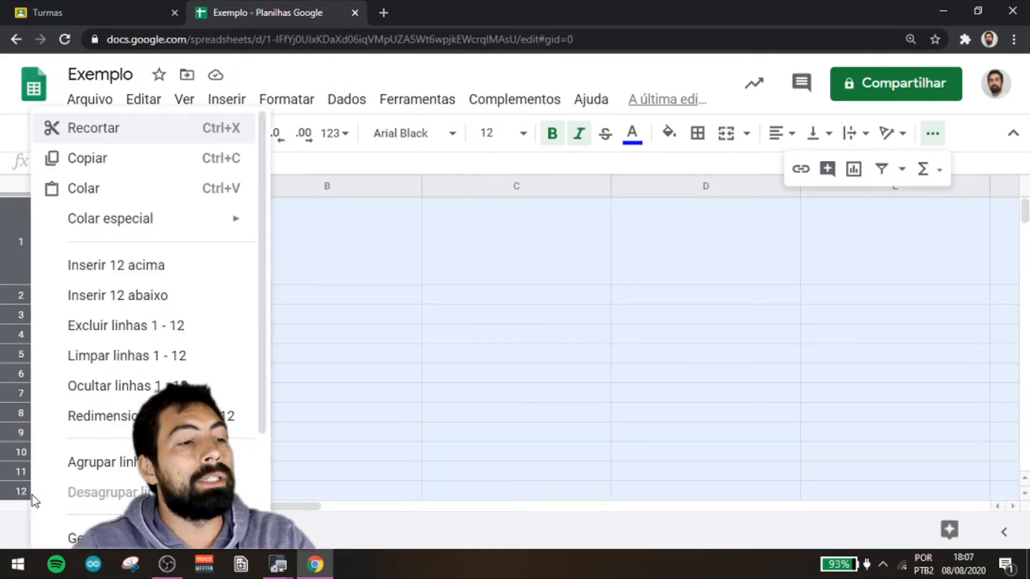
click(88, 418)
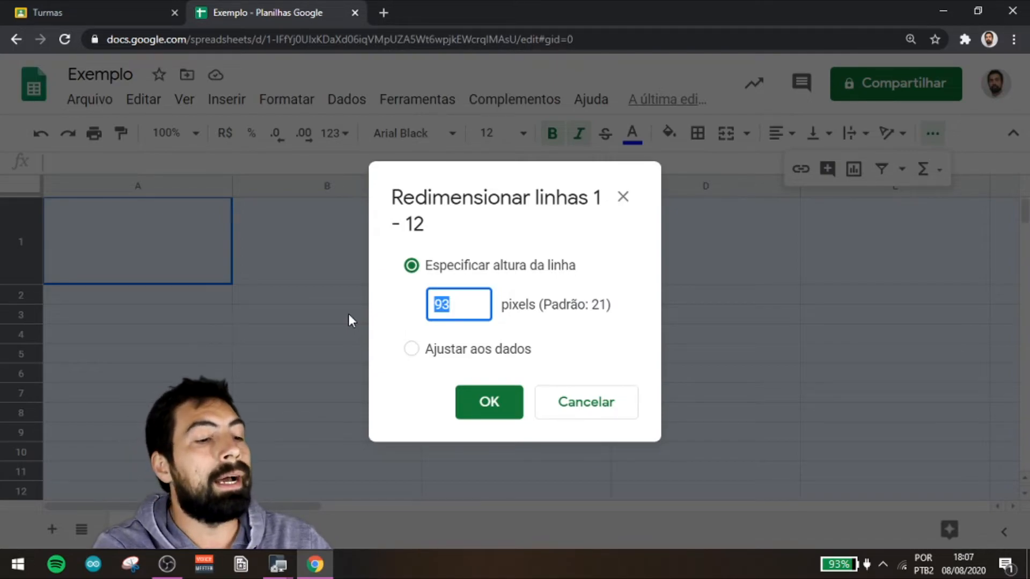
text(1507)
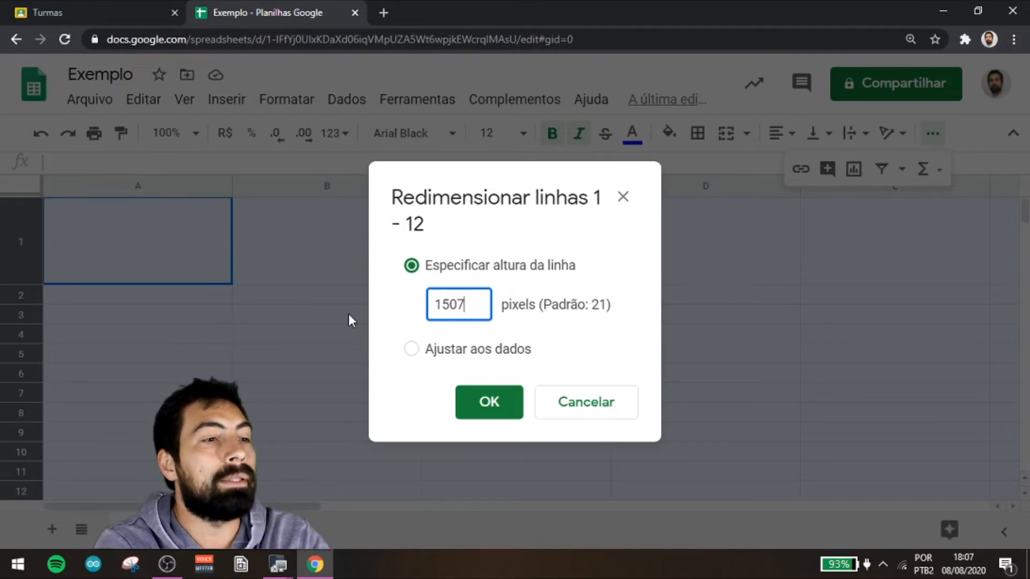
click(477, 400)
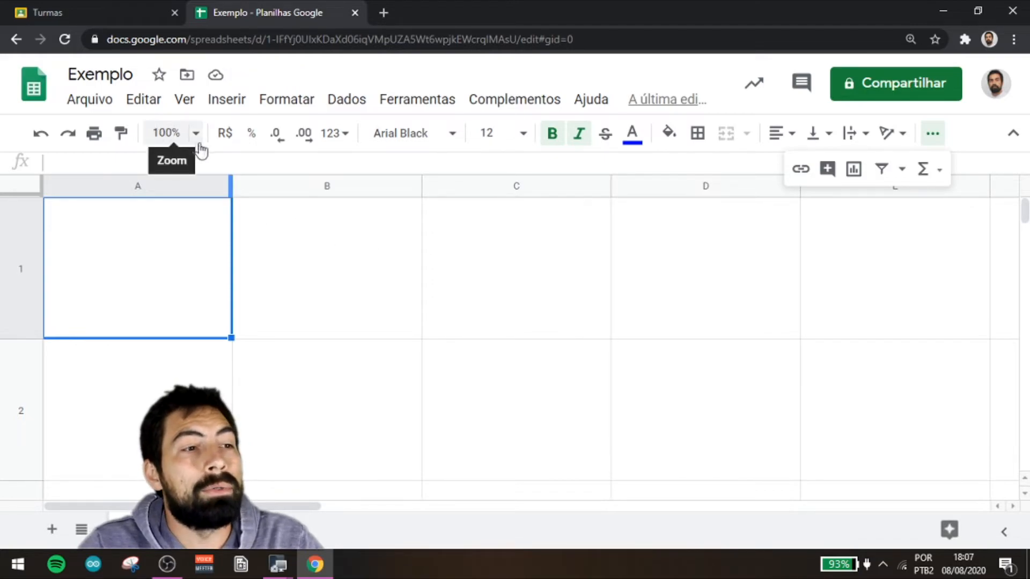
Zoom the sheet out to 50% and select cell B2.
click(177, 135)
click(171, 168)
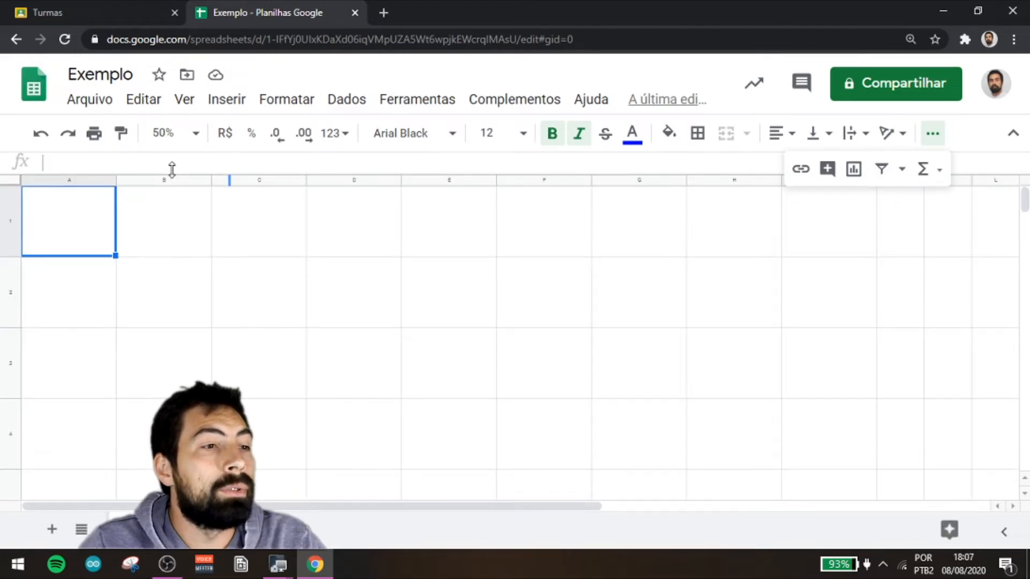
click(203, 317)
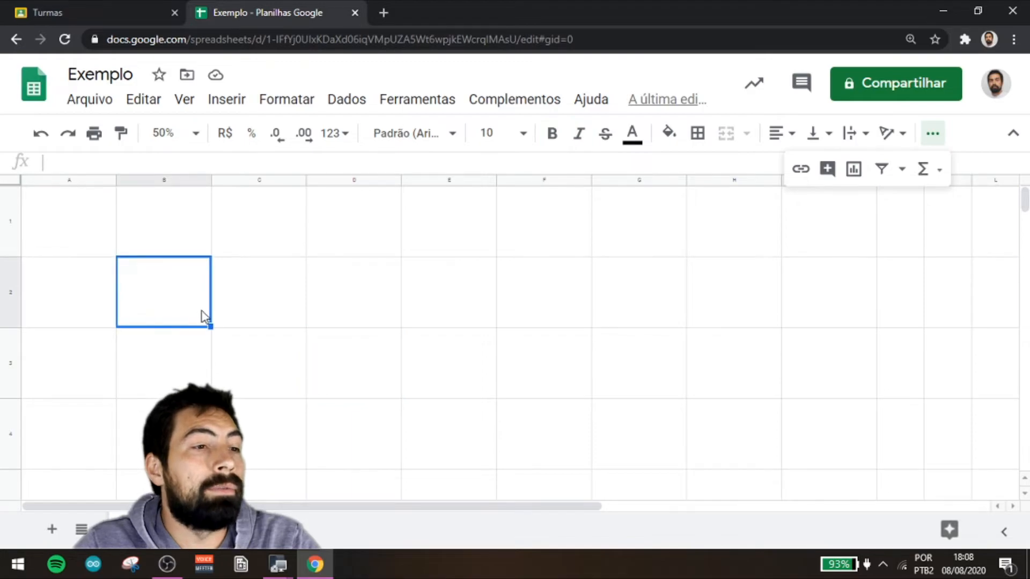
Apply blue outer borders around the ranges B2:H2 and H2:H3.
drag(183, 308, 724, 301)
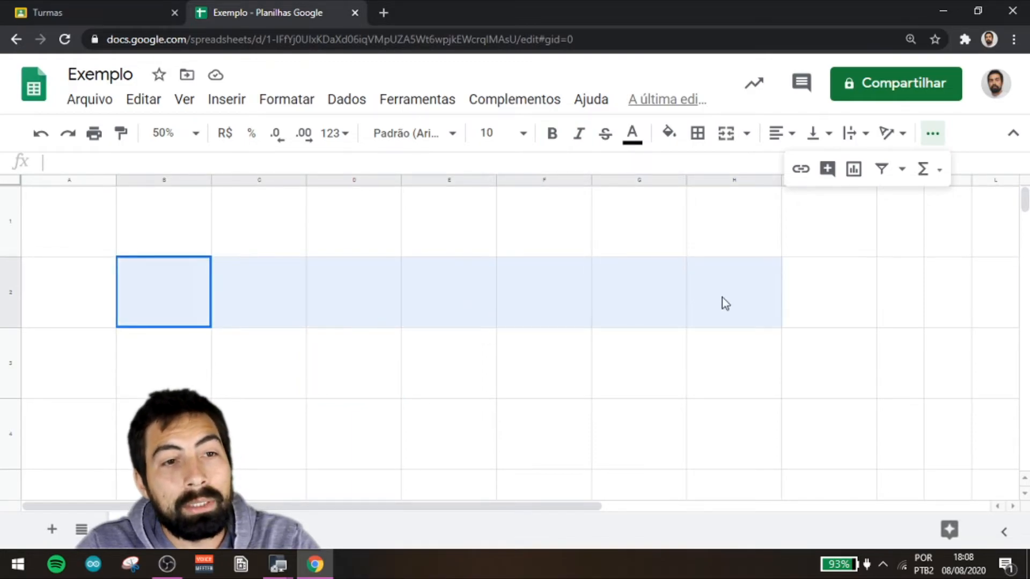
click(698, 133)
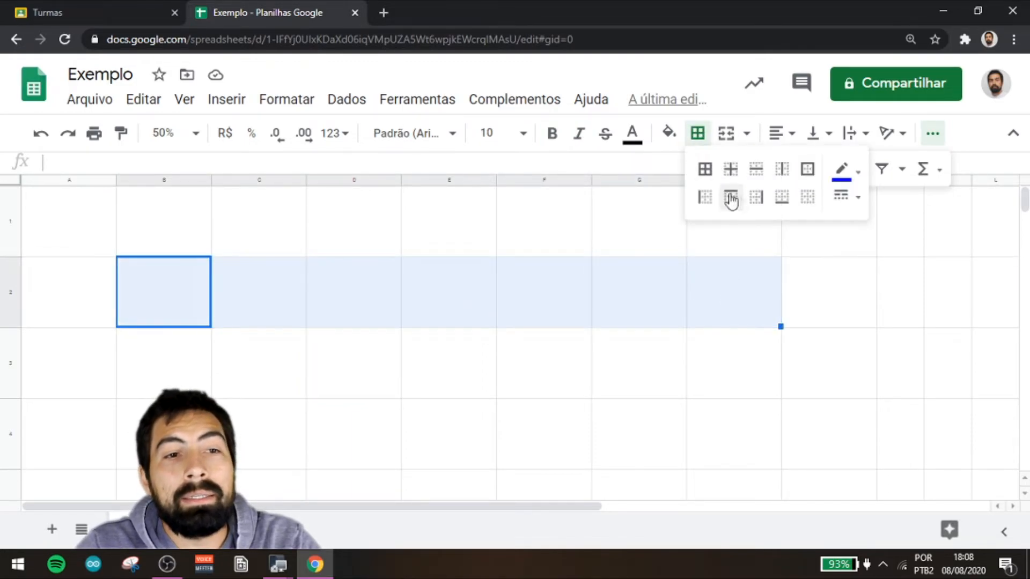
click(807, 170)
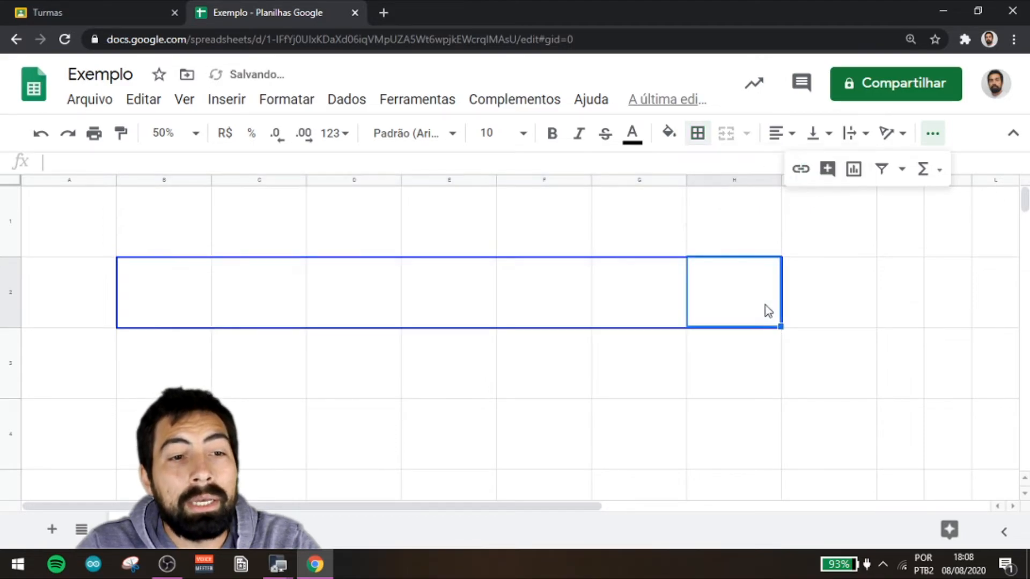
mouse_move(748, 316)
mouse_down()
mouse_move(747, 464)
mouse_move(716, 406)
mouse_up()
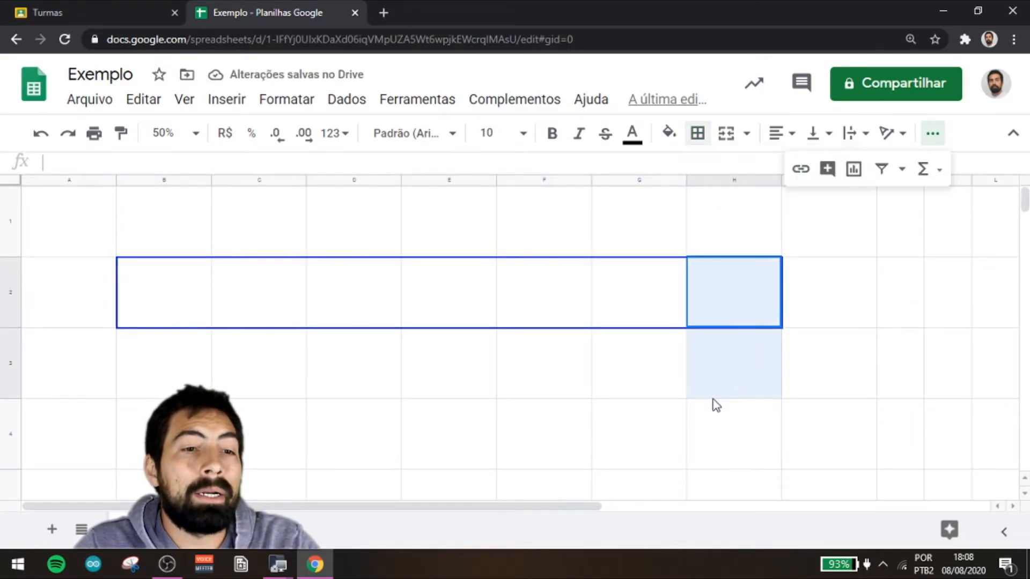
click(697, 133)
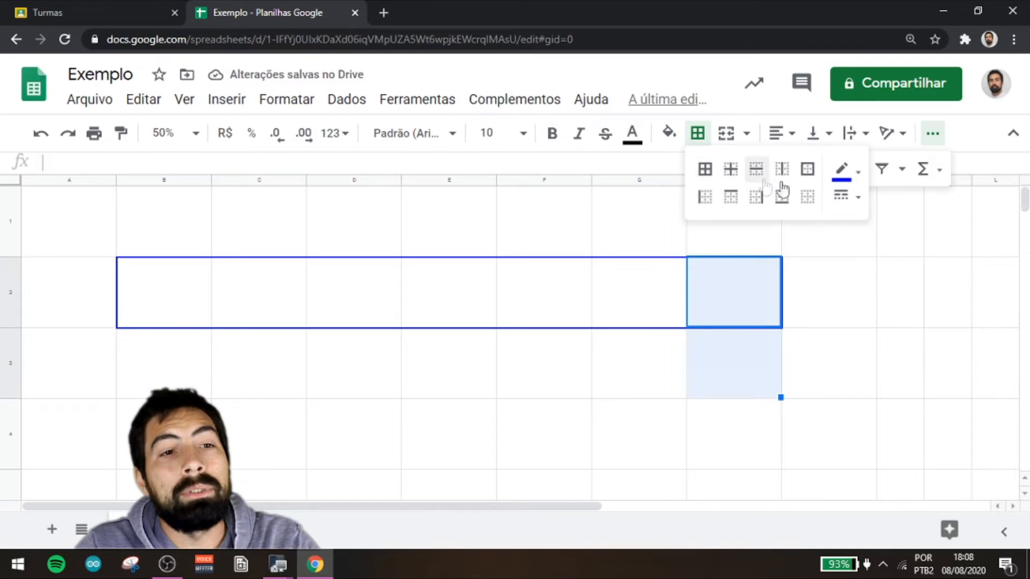
click(807, 169)
Apply blue outer borders around the ranges E3:H3 and E3:E4.
drag(741, 368, 462, 357)
click(697, 133)
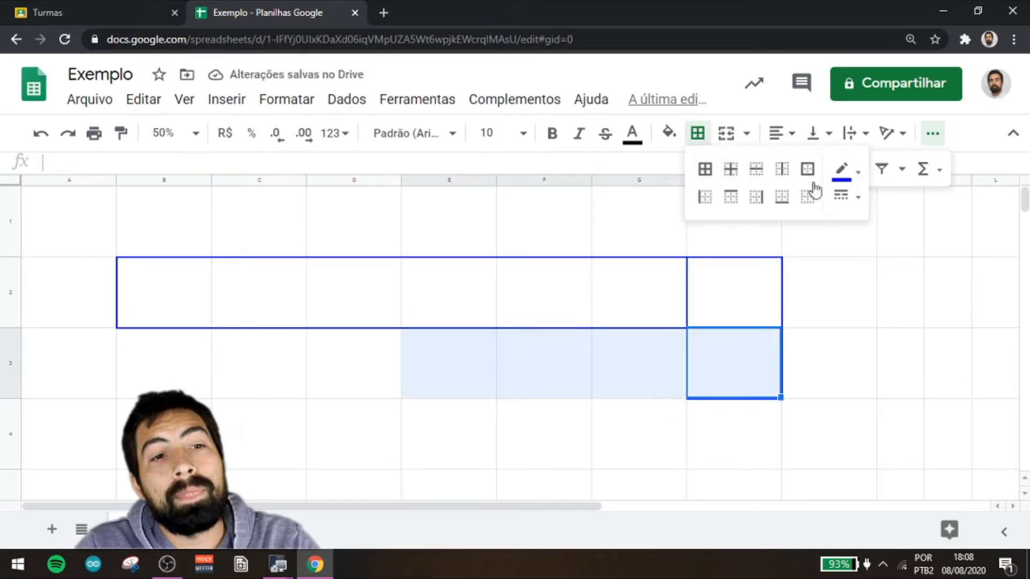
click(807, 169)
click(486, 410)
drag(462, 373, 453, 435)
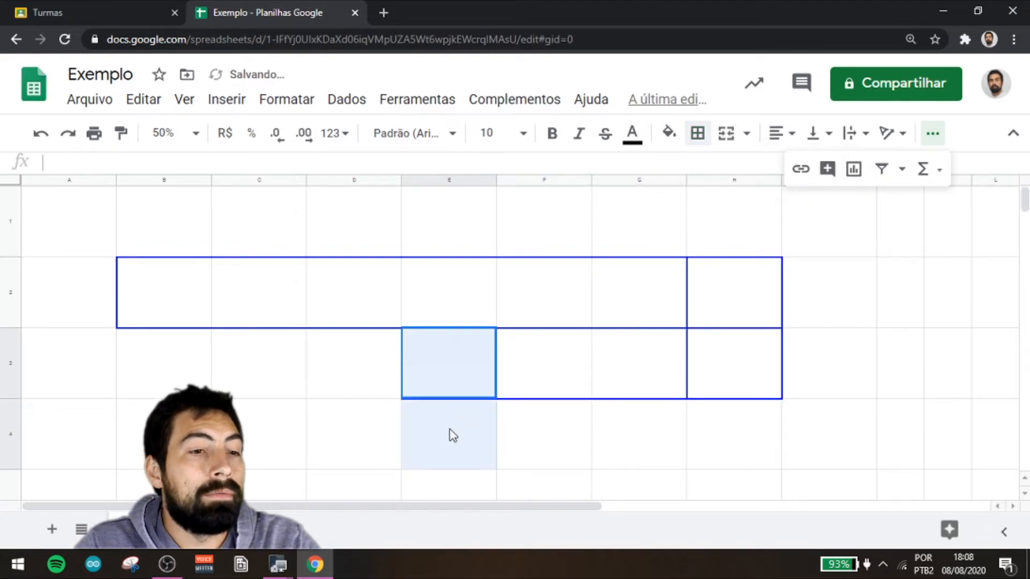
click(698, 133)
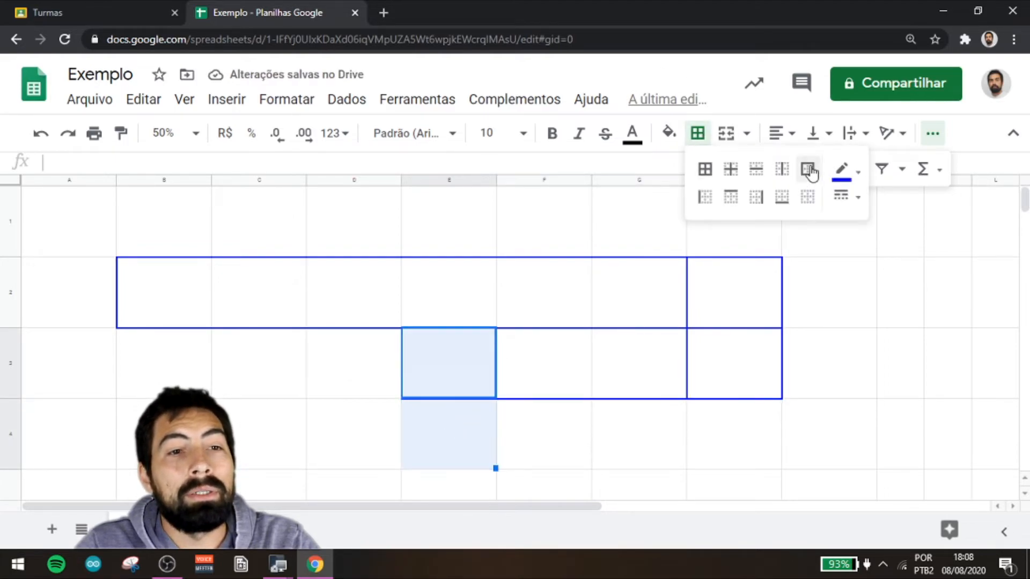
click(809, 170)
Apply blue outer borders around the ranges E4:E5 and E5:I5.
click(473, 430)
drag(470, 460, 474, 488)
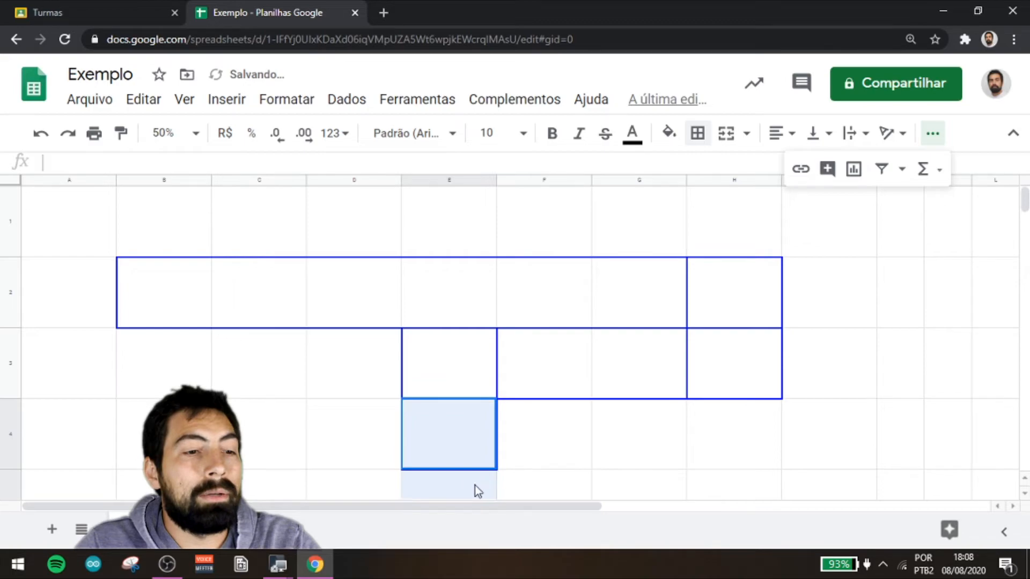
click(697, 133)
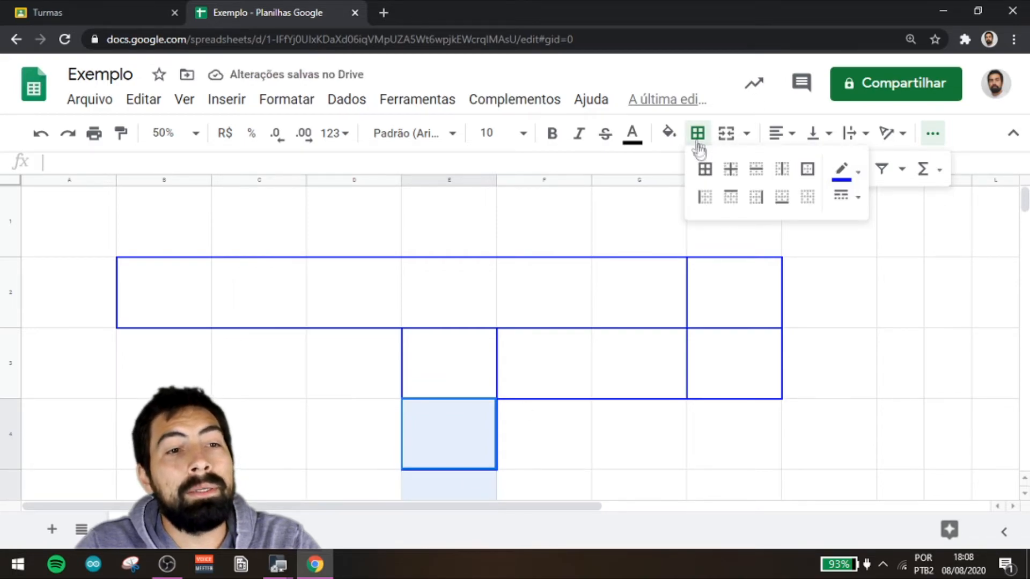
click(807, 169)
scroll(549, 386, down, 2)
drag(492, 374, 835, 375)
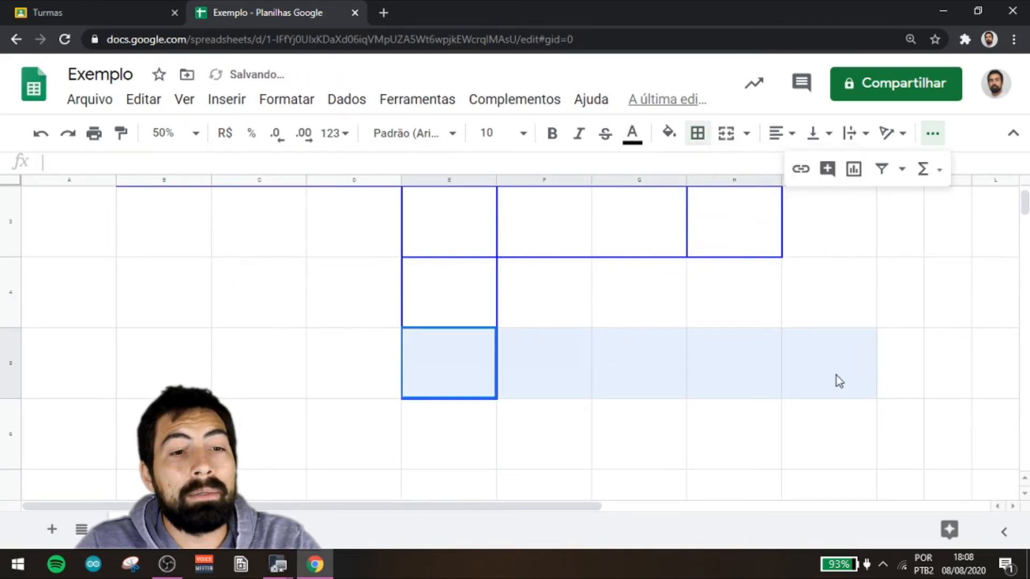
click(696, 135)
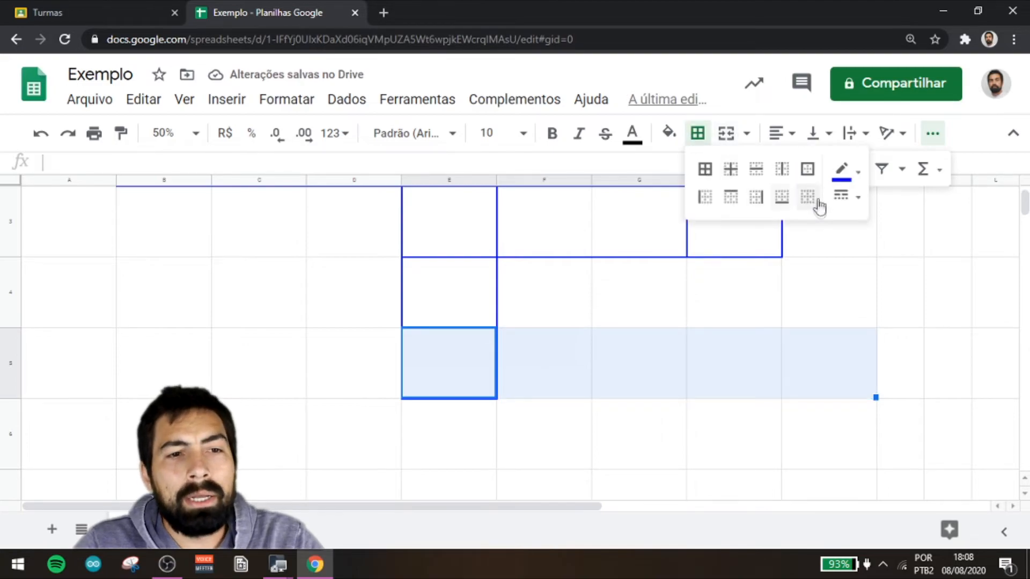
click(807, 169)
Set the border color to "Sem borda" and apply it to the right edge of cell G2.
scroll(697, 365, up, 2)
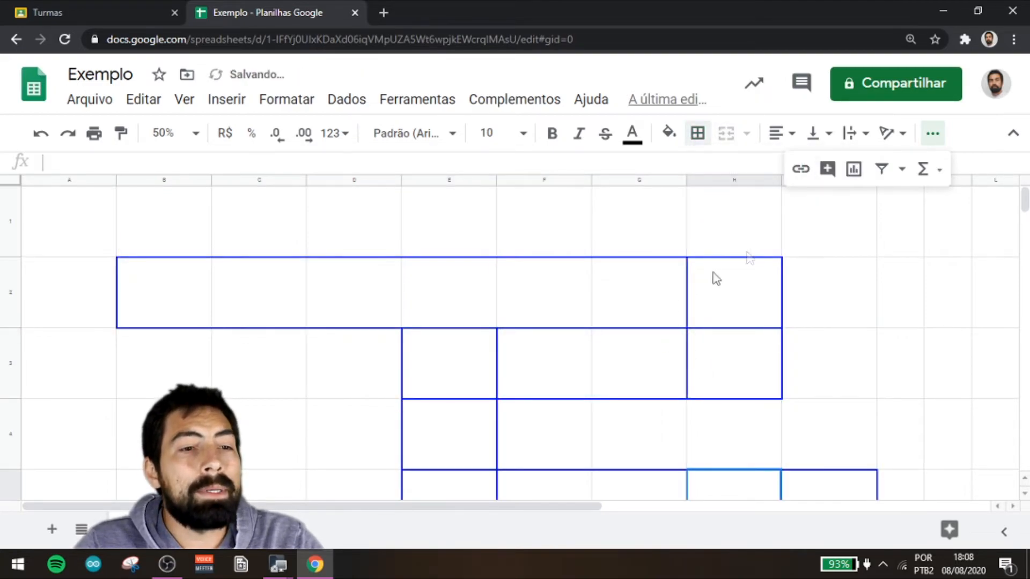
click(673, 302)
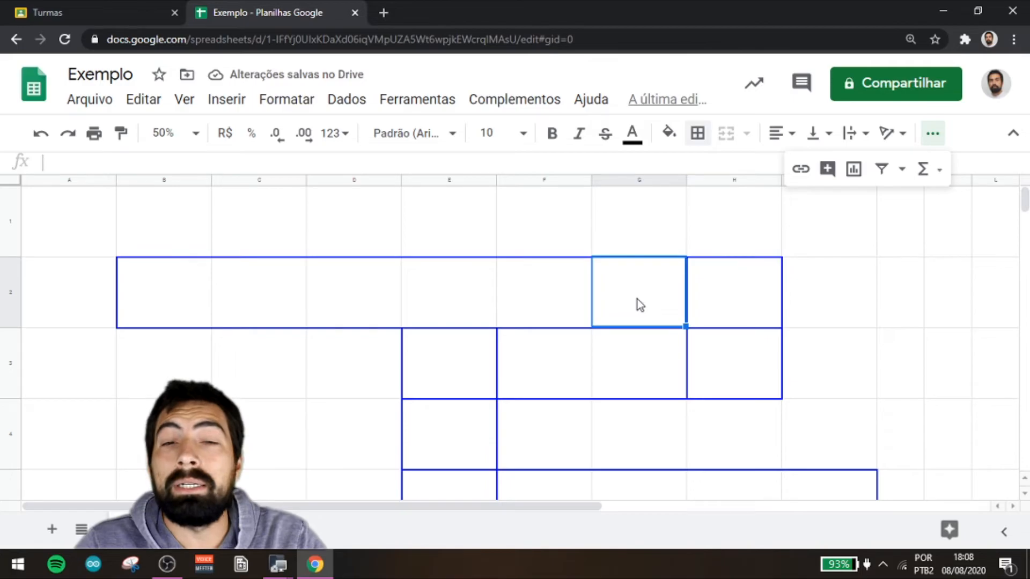
click(697, 133)
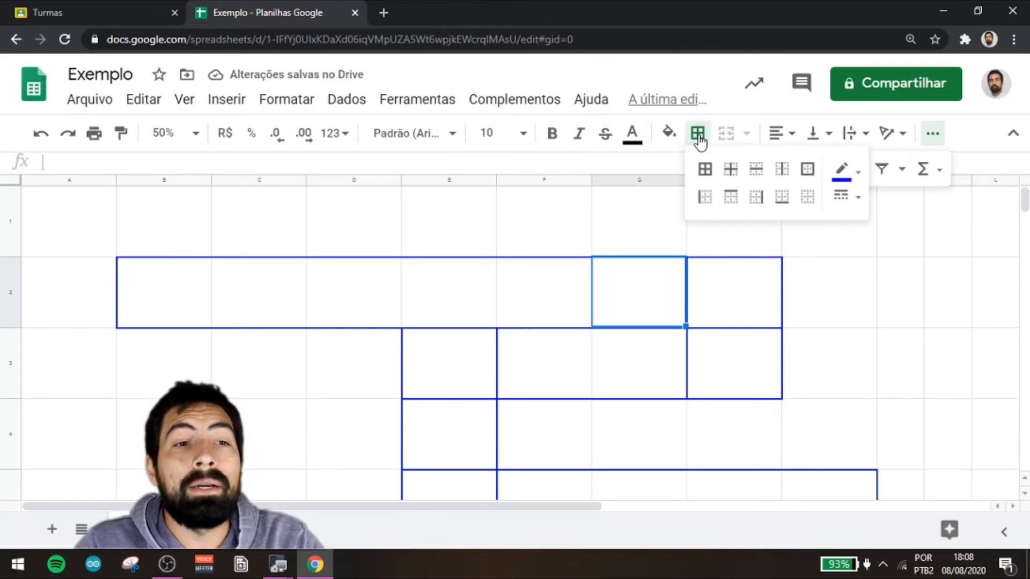
click(841, 176)
click(840, 177)
click(839, 177)
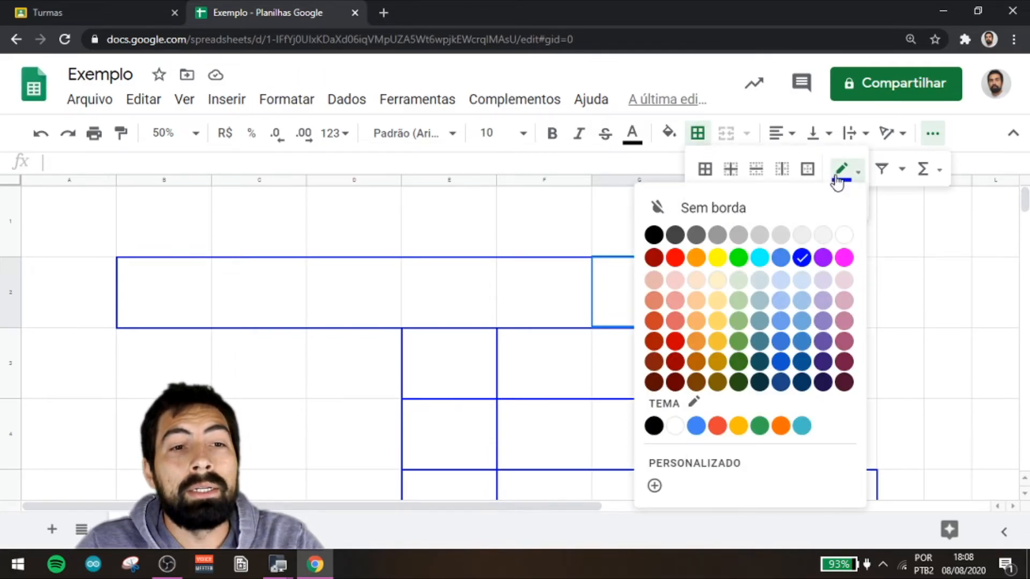
click(770, 214)
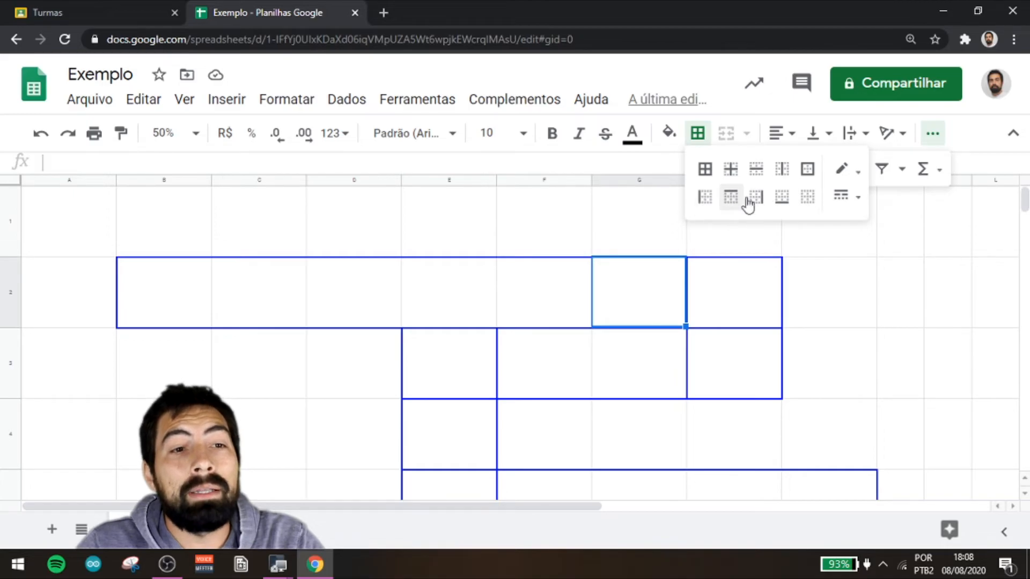
click(751, 198)
Remove the bottom border of cell H2 and the left border of cell H3.
click(731, 303)
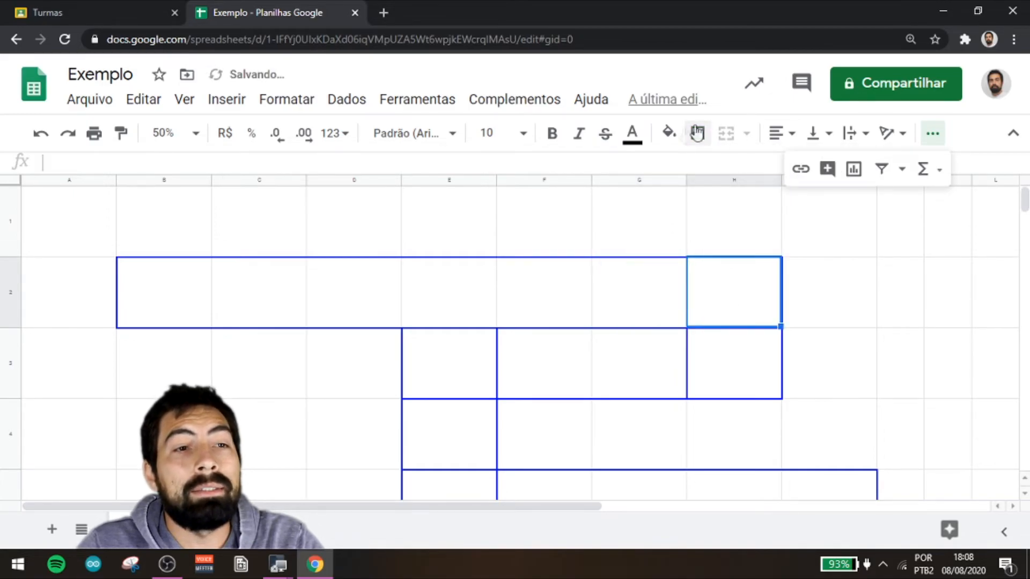
click(668, 133)
click(668, 133)
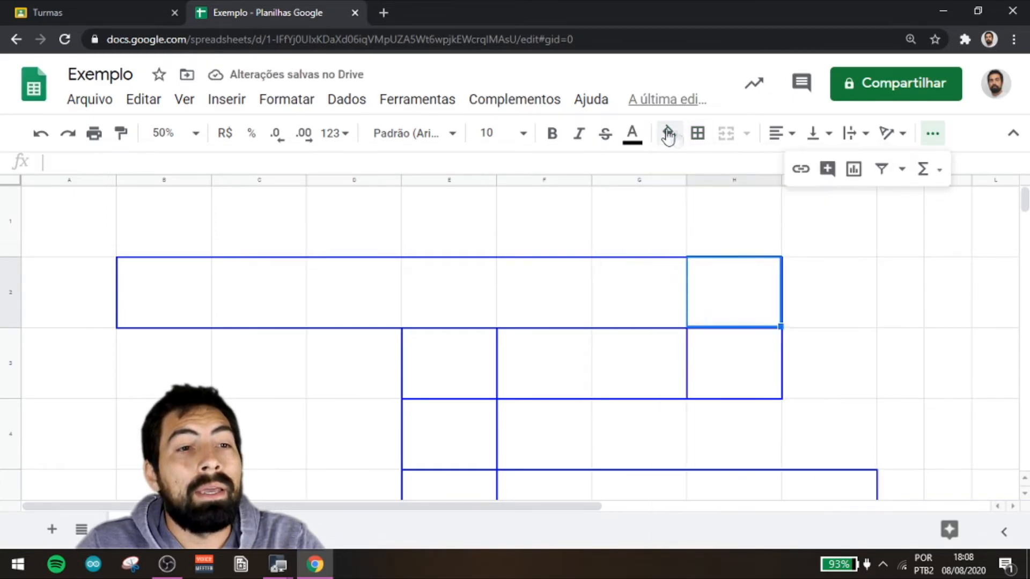
click(697, 133)
click(782, 198)
click(726, 393)
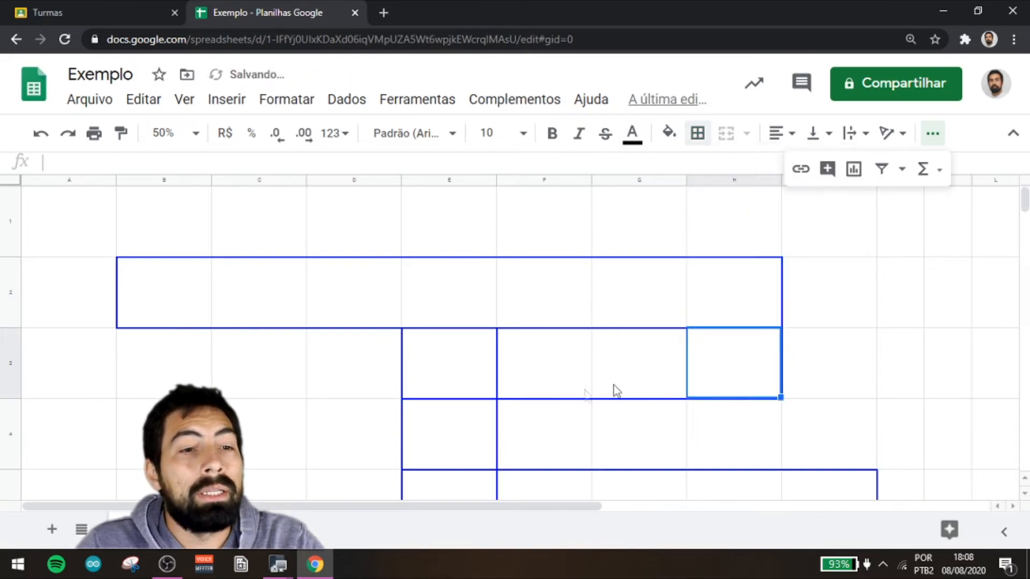
click(706, 144)
click(705, 198)
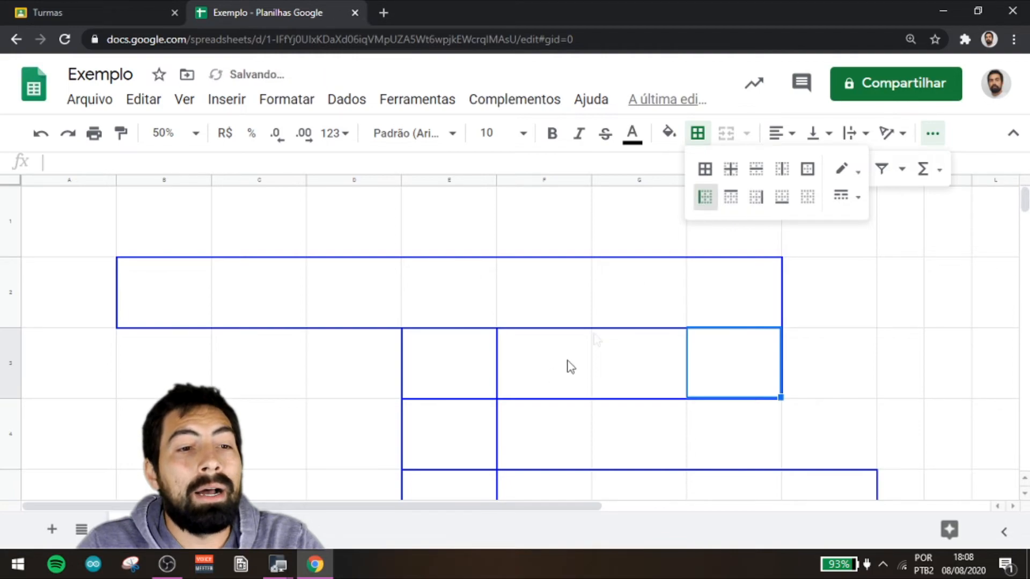
Remove the left border of cell F3 and the bottom border of cell E4.
click(523, 362)
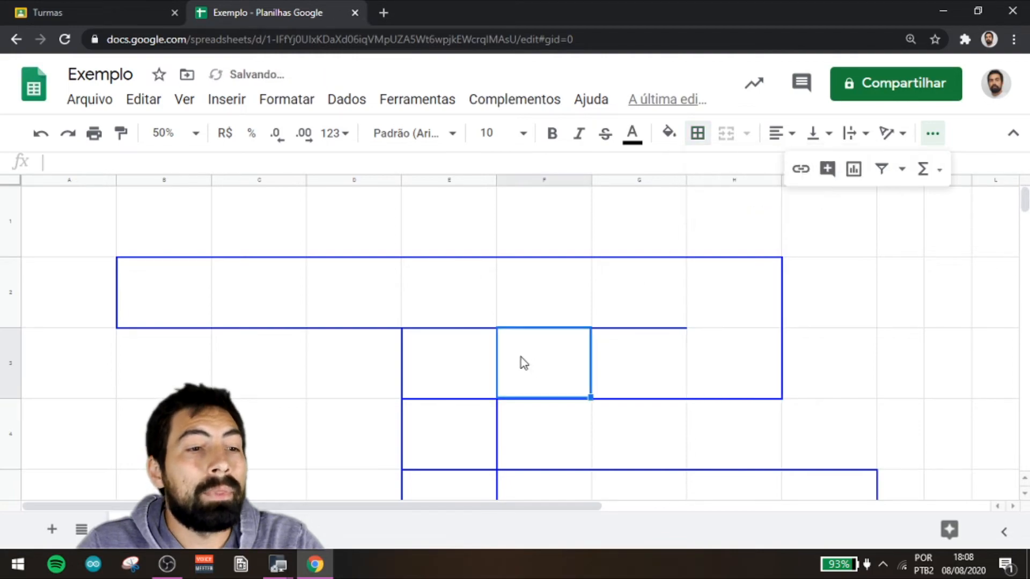
click(698, 133)
click(455, 394)
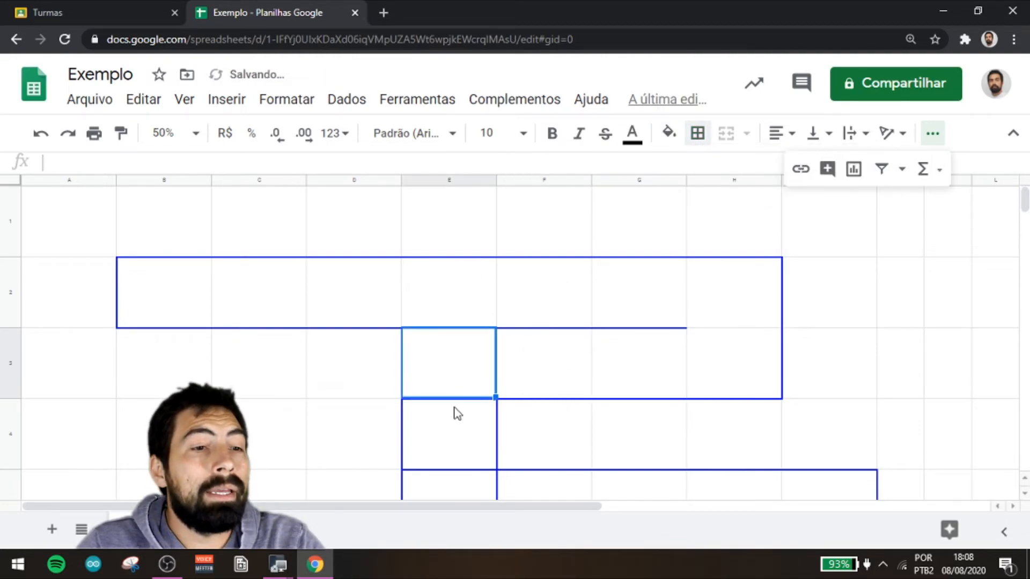
click(465, 416)
click(698, 134)
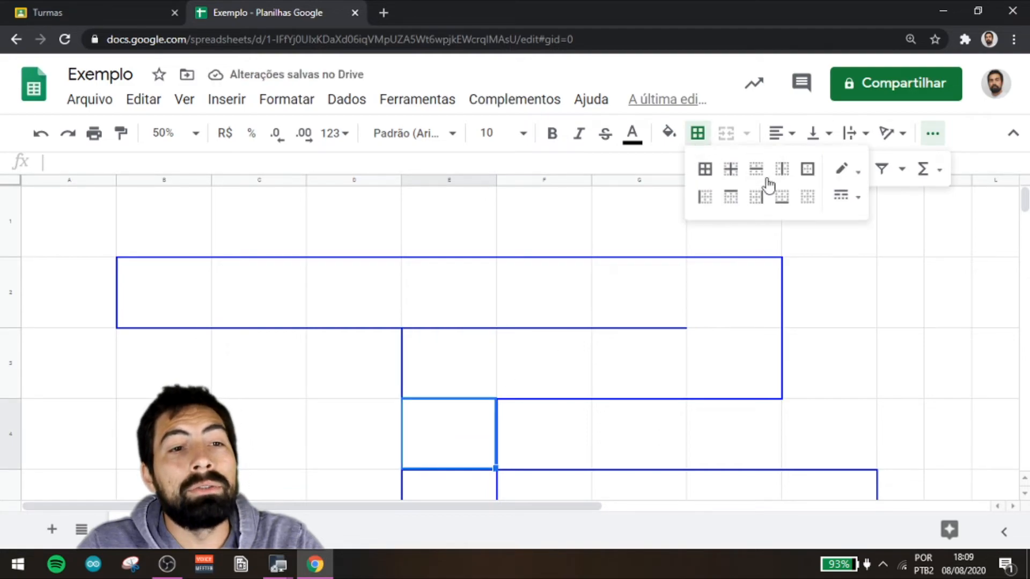
click(780, 199)
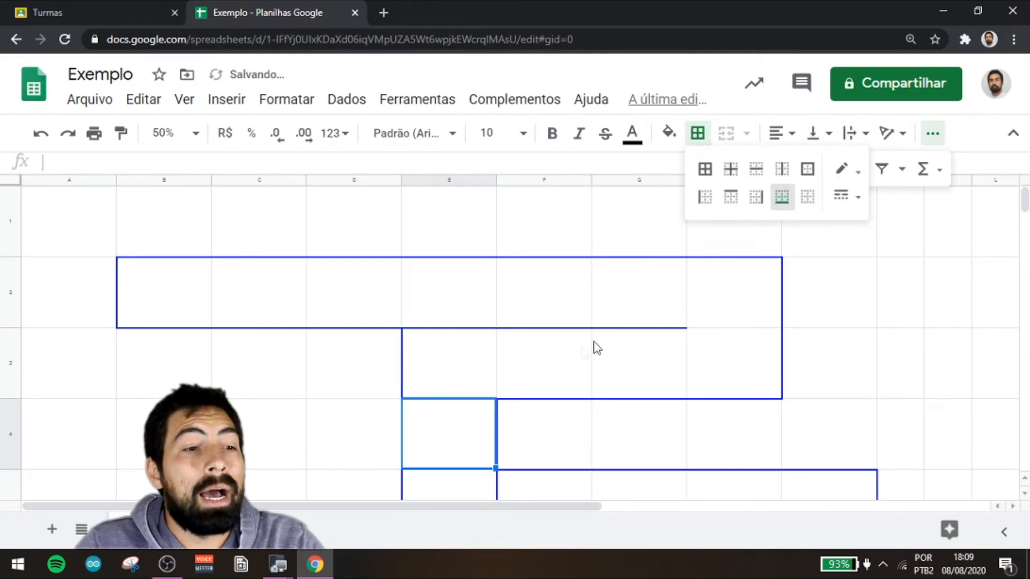
Remove the top border of cell E5 and the left border of cell F5.
scroll(569, 359, down, 1)
click(457, 425)
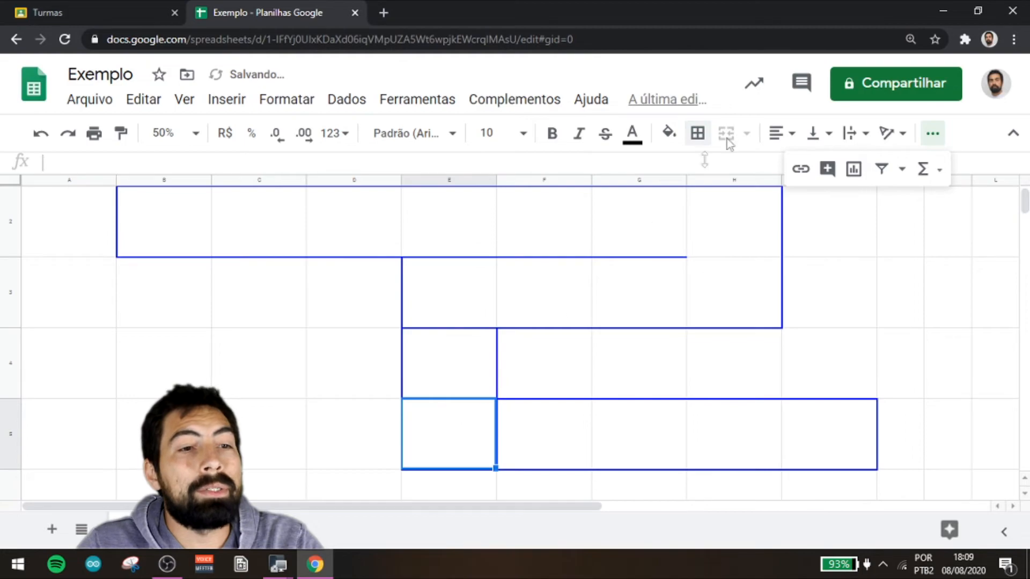
click(698, 134)
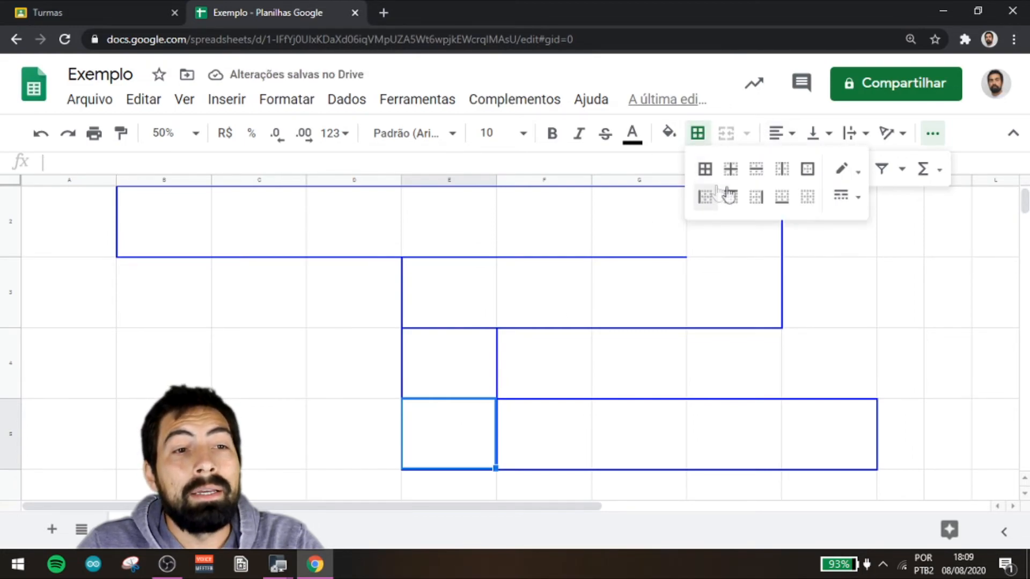
click(730, 197)
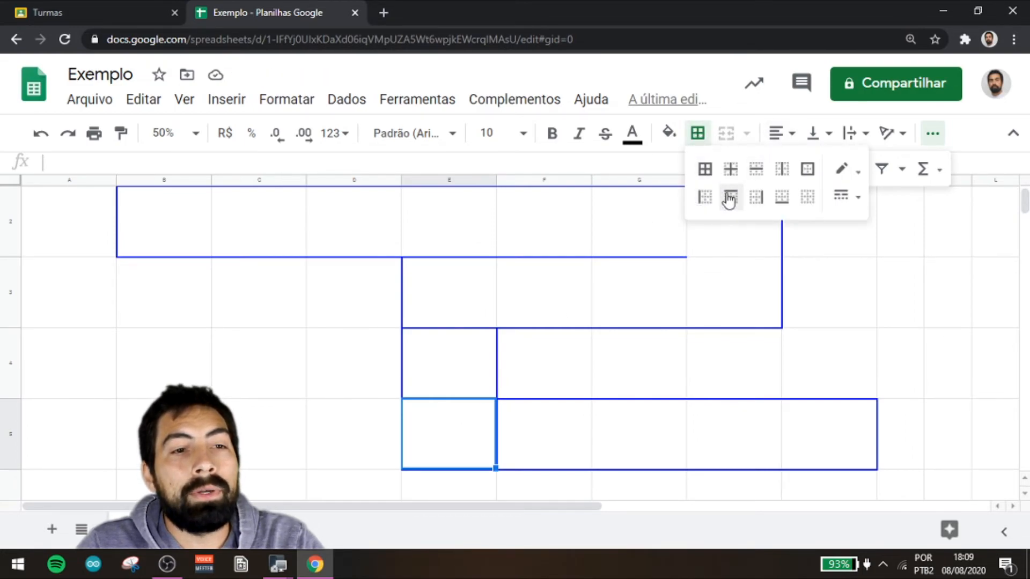
click(537, 432)
click(697, 135)
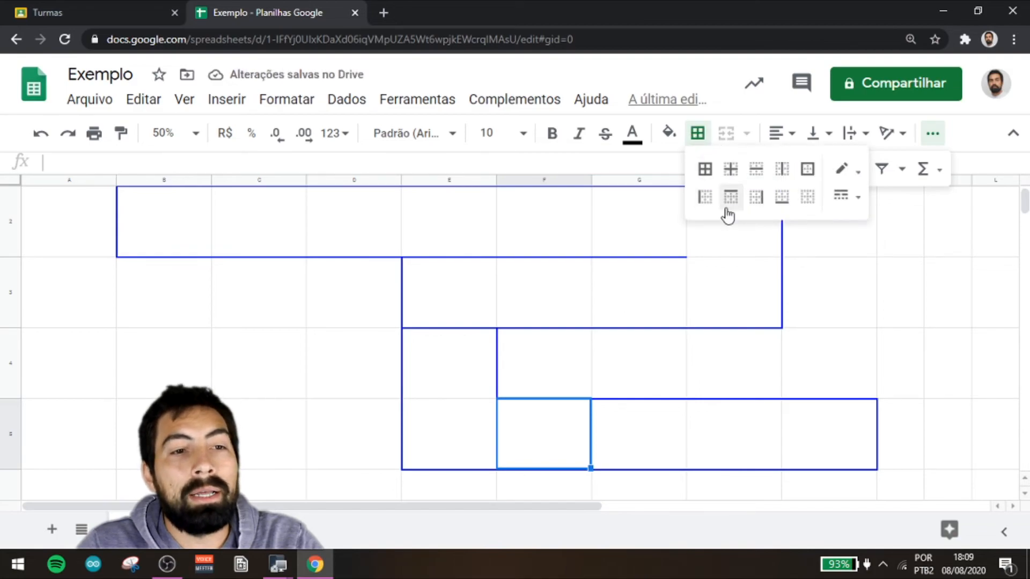
click(705, 197)
click(643, 411)
click(622, 348)
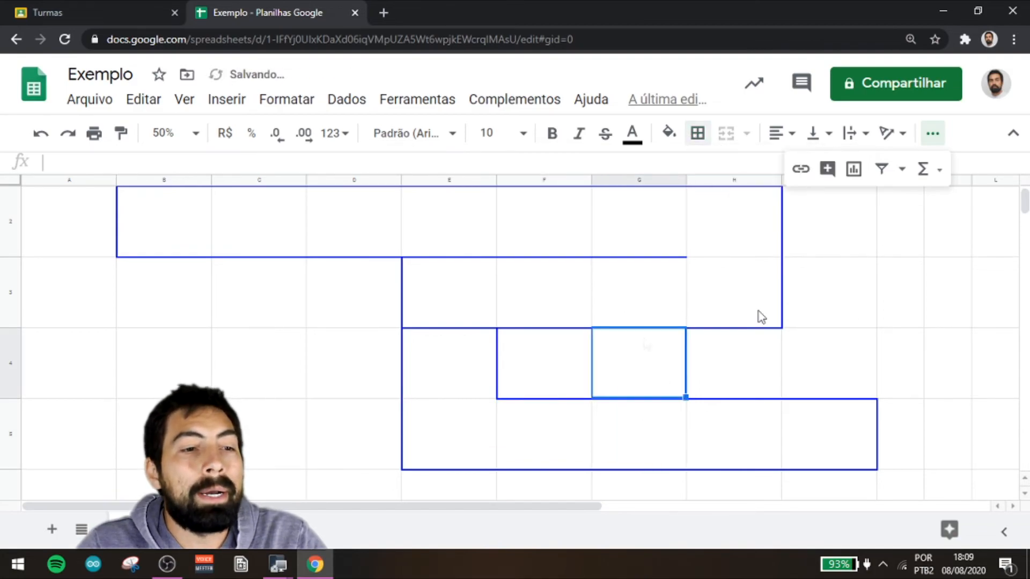
Remove the bottom border of cell E3, opening the path between E3 and E4.
scroll(852, 321, up, 1)
click(432, 373)
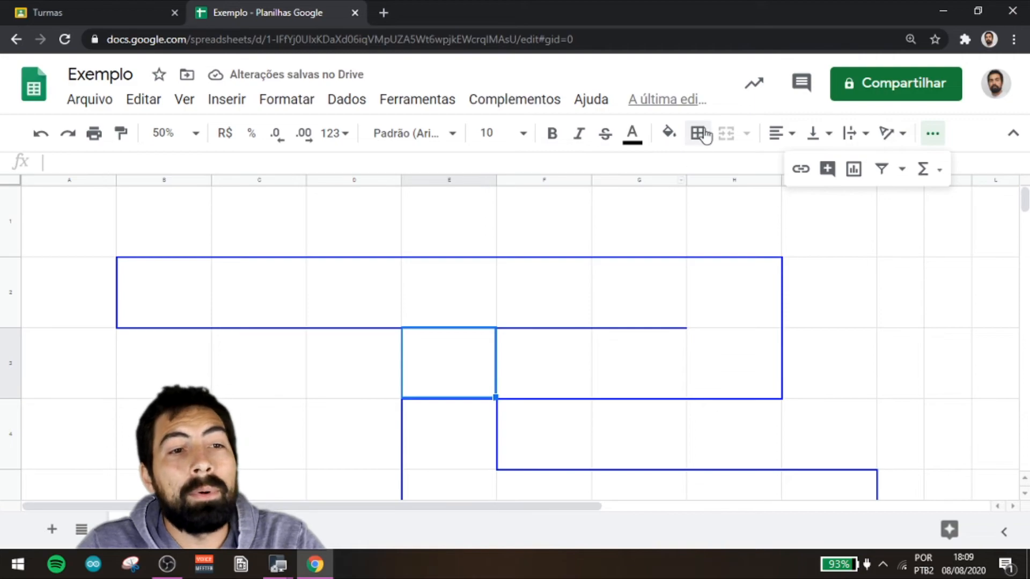
click(698, 135)
click(782, 197)
click(648, 384)
click(840, 402)
drag(841, 399, 837, 390)
click(417, 375)
Fill cell D2 with green and cell G2 with light gray.
click(340, 305)
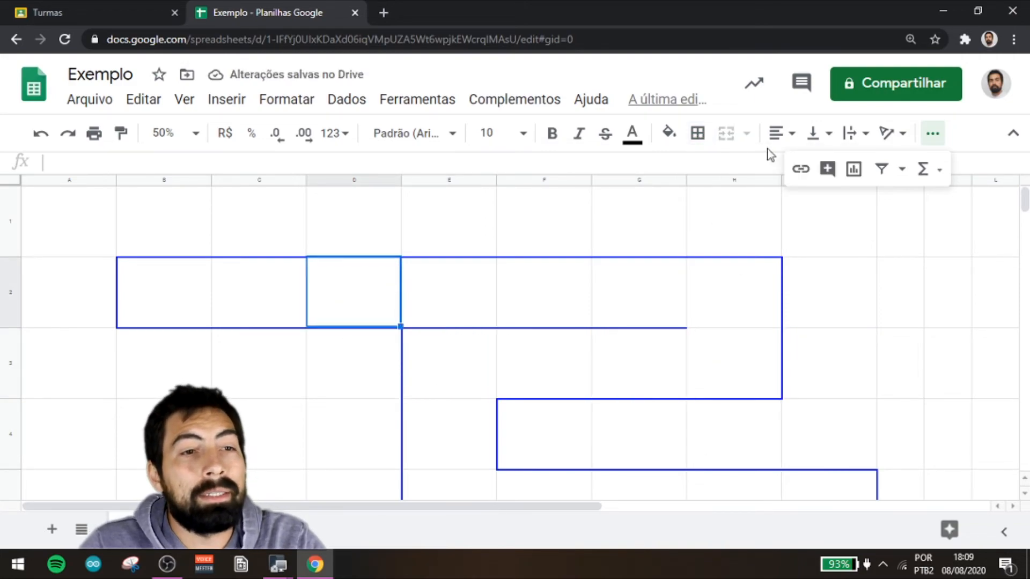
click(682, 137)
click(761, 221)
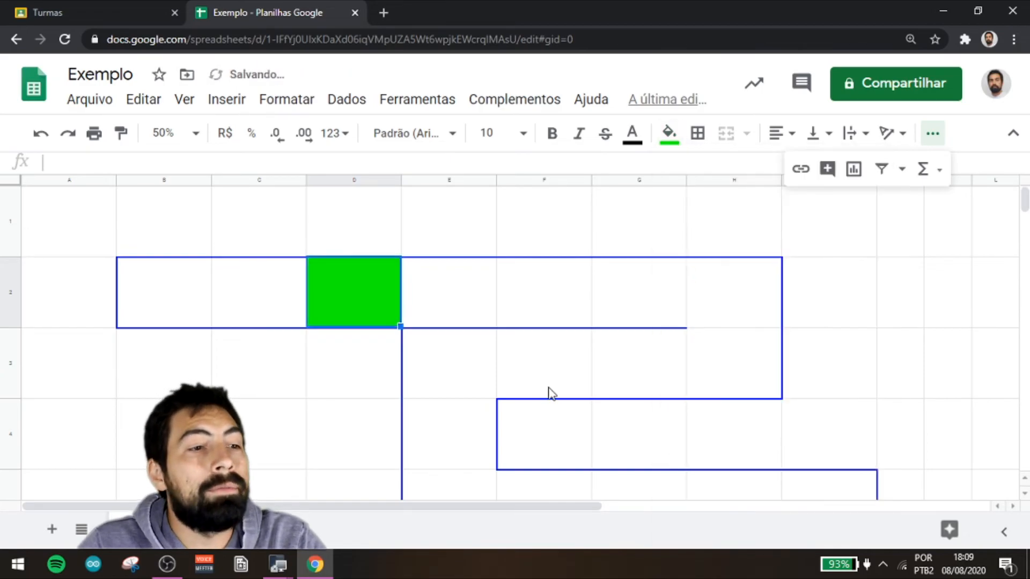
click(550, 394)
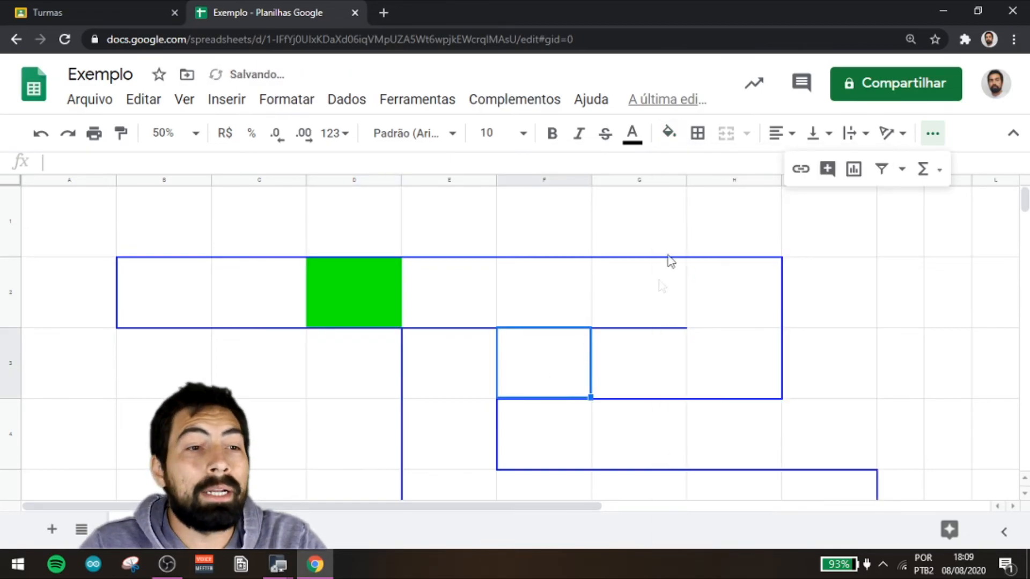
click(659, 288)
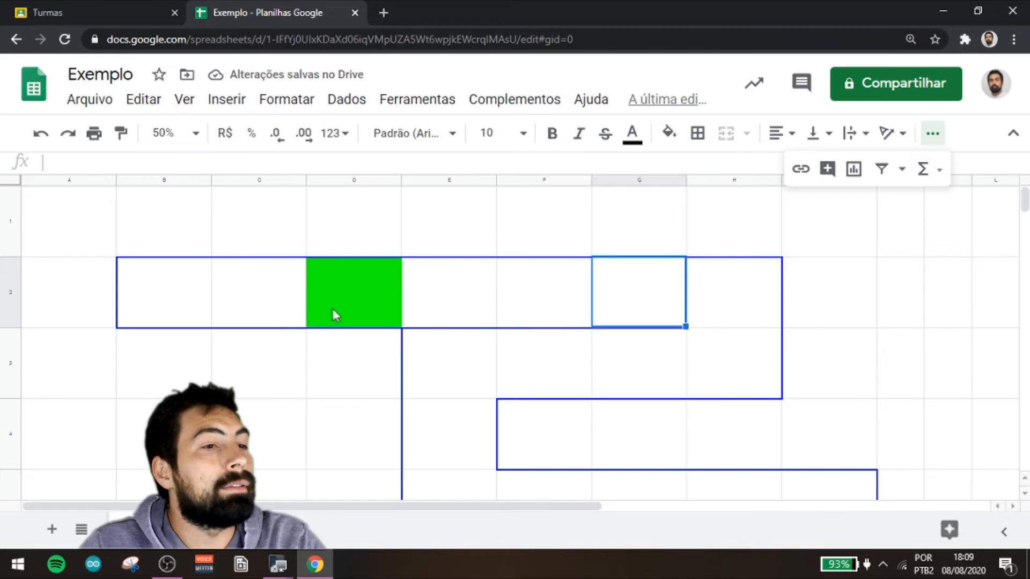
click(671, 135)
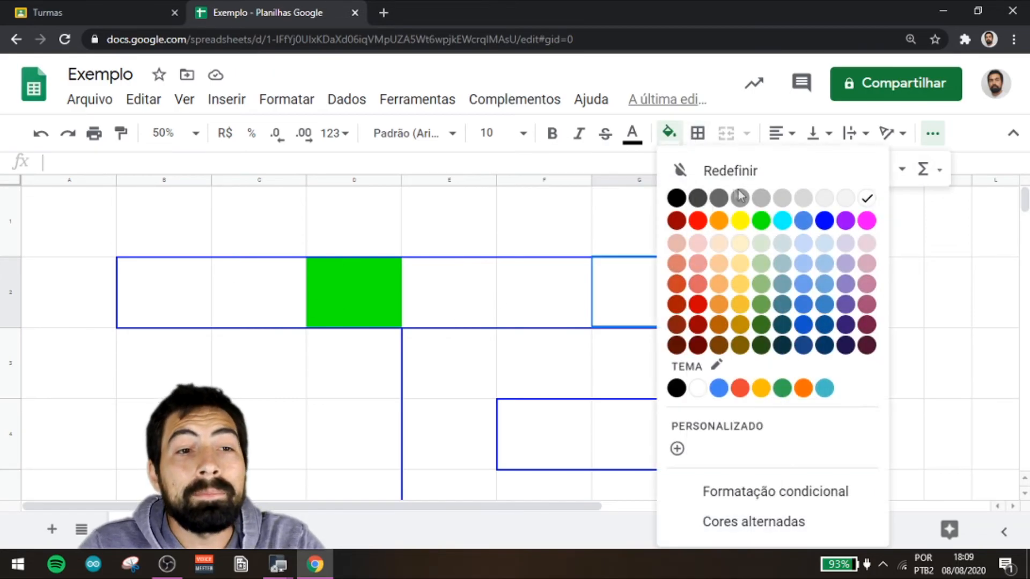
click(762, 202)
click(606, 337)
Fill cell E3 with dark gray and cell F5 with yellow.
scroll(607, 338, down, 1)
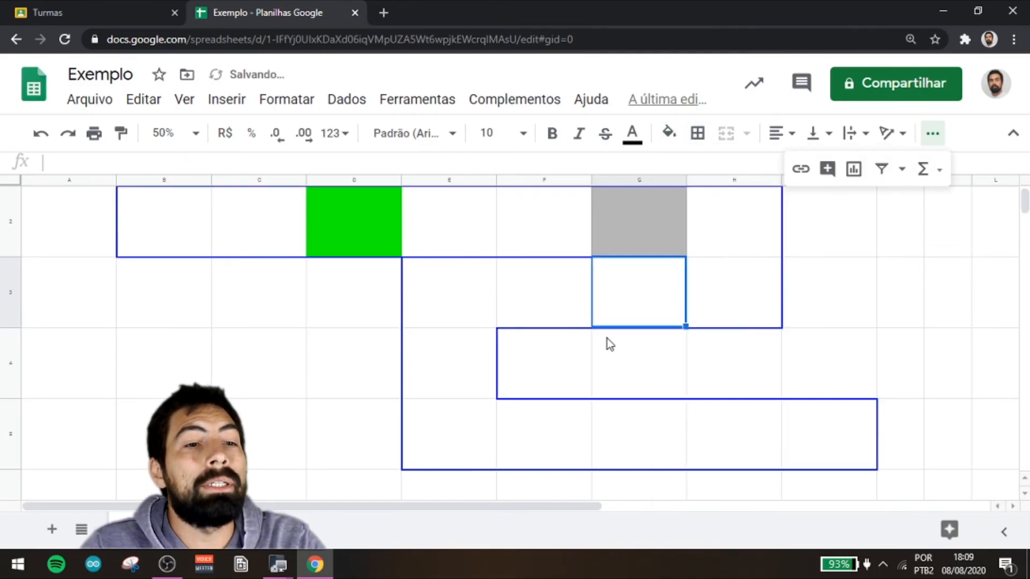
click(475, 307)
click(668, 135)
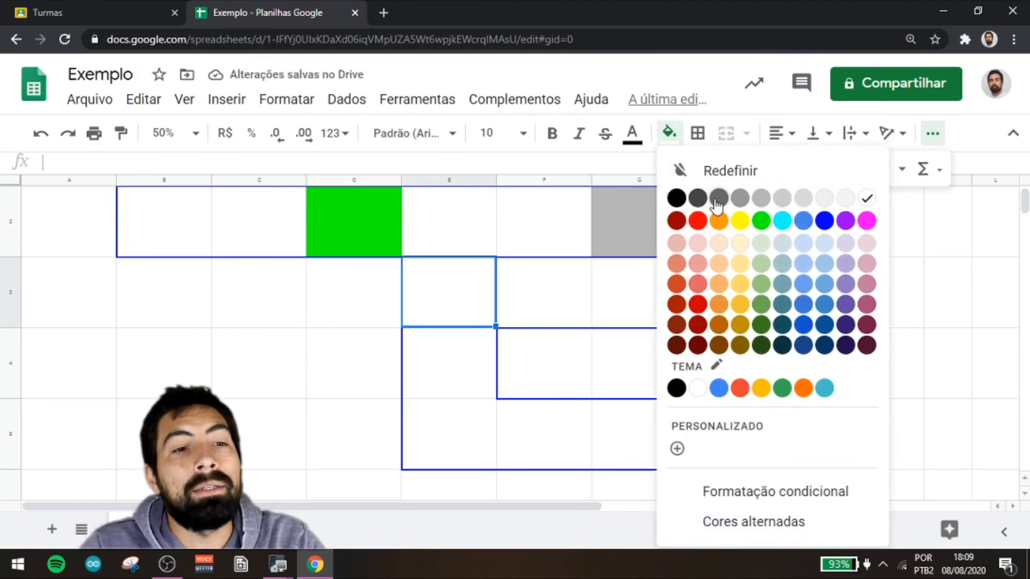
click(719, 200)
click(604, 460)
click(564, 437)
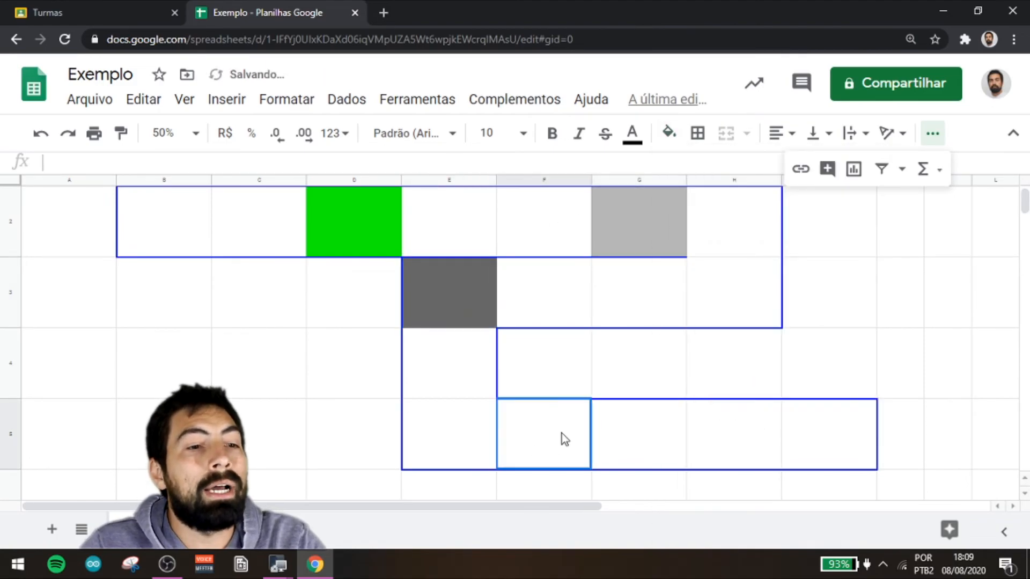
click(698, 134)
click(668, 134)
click(668, 134)
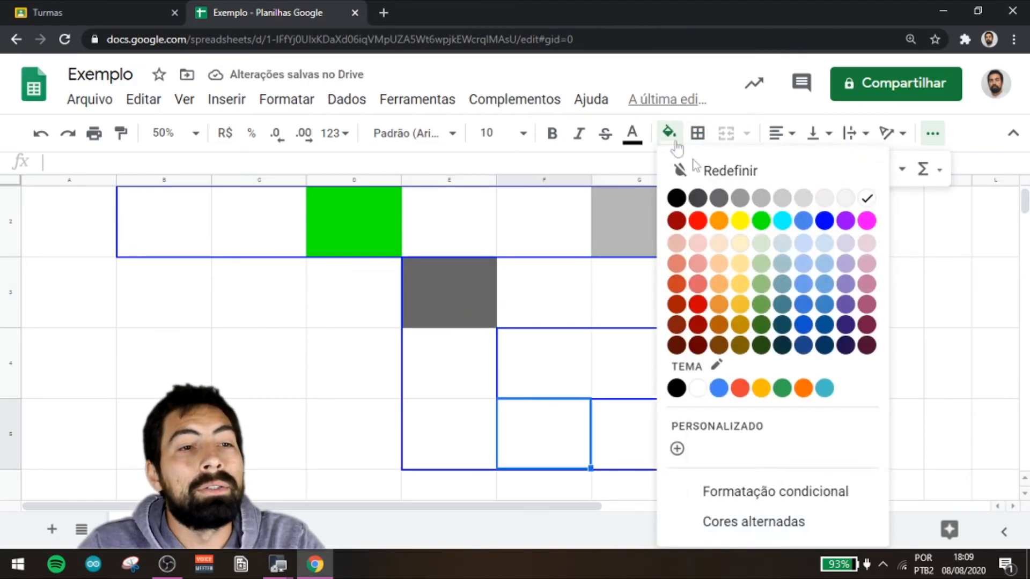
click(740, 221)
click(719, 426)
Fill the path's two end cells, I5 and B2, with blue.
click(825, 432)
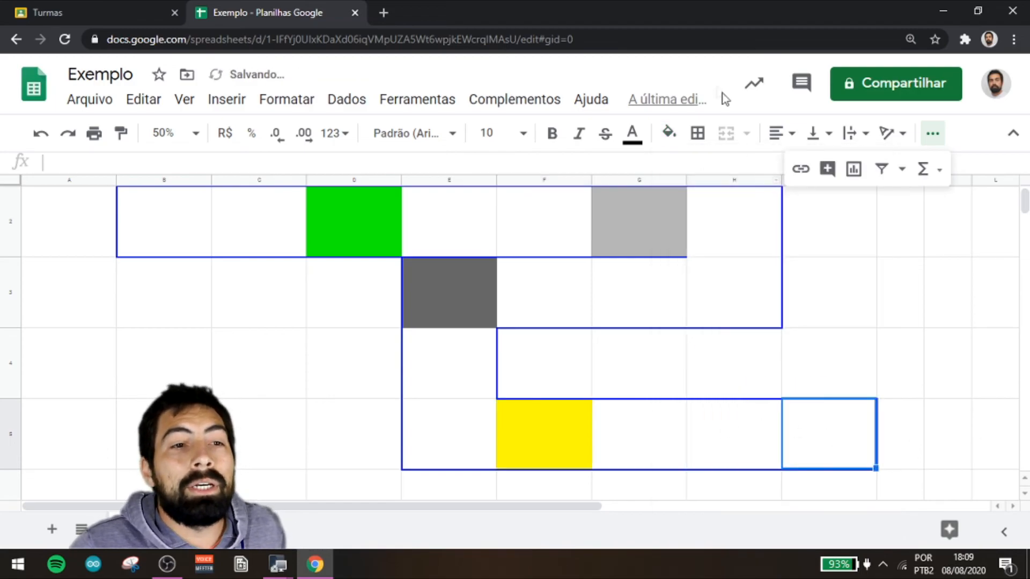
click(671, 135)
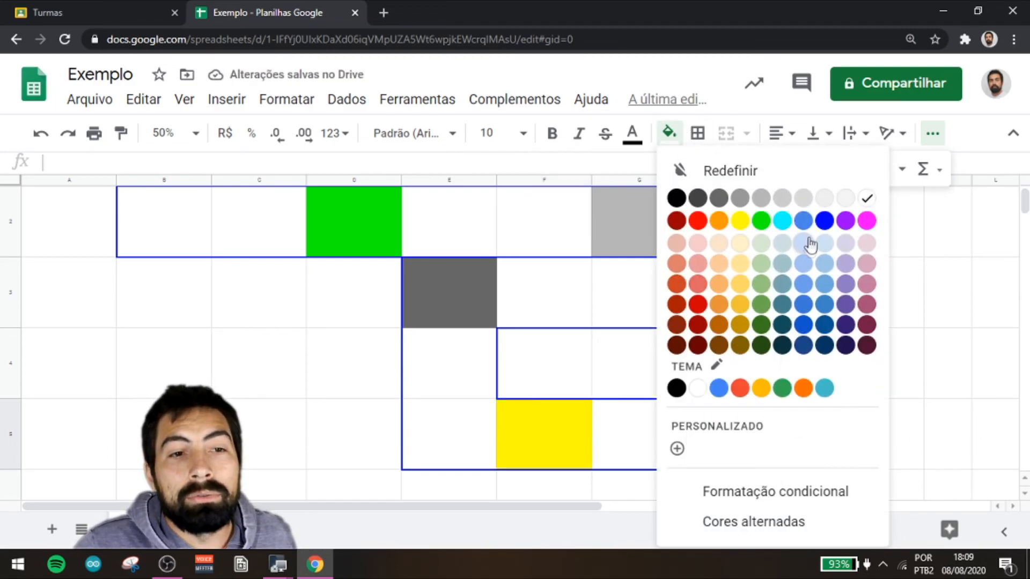
click(824, 221)
click(754, 452)
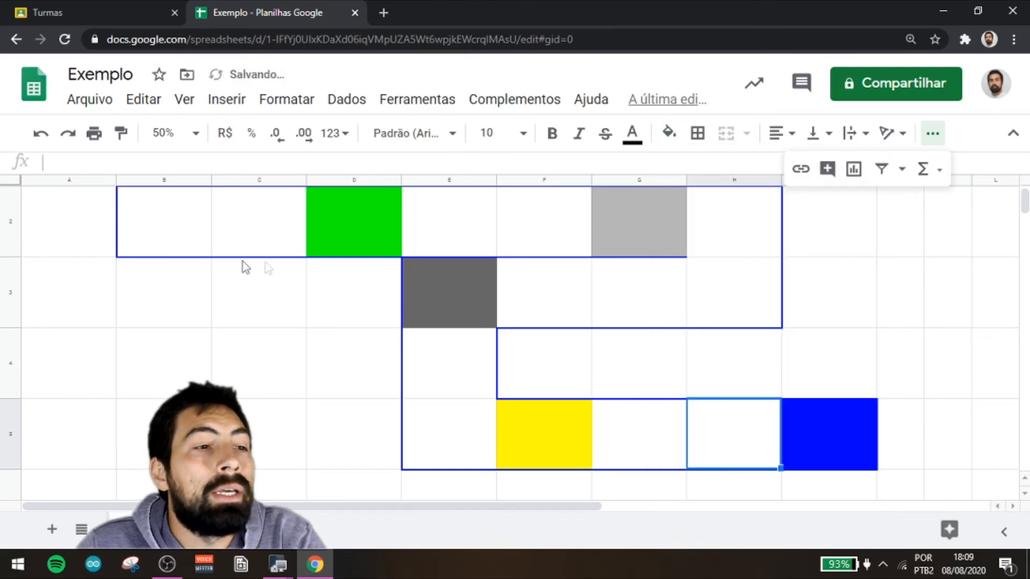
click(167, 242)
click(669, 134)
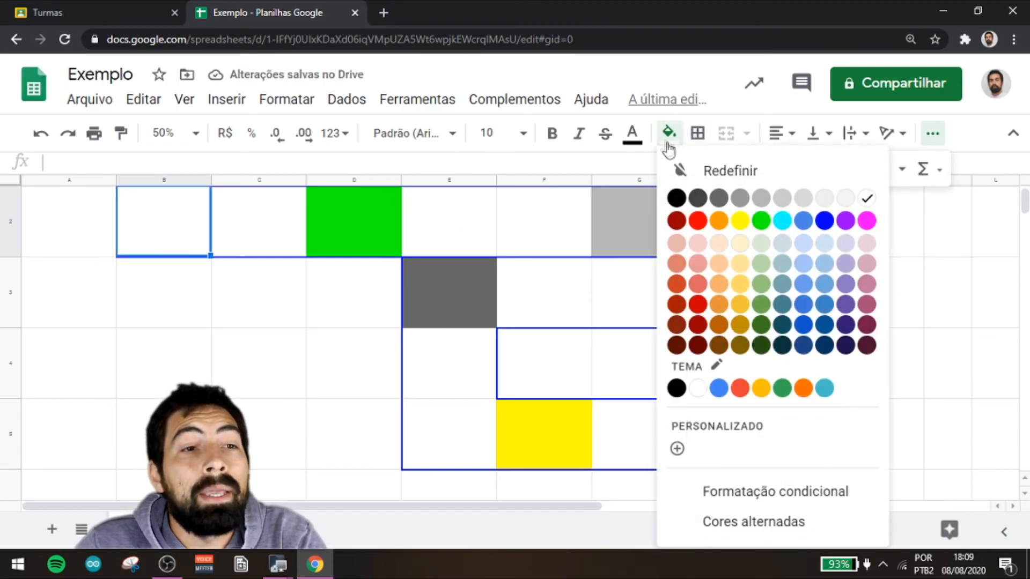
click(829, 225)
click(701, 421)
scroll(694, 386, up, 1)
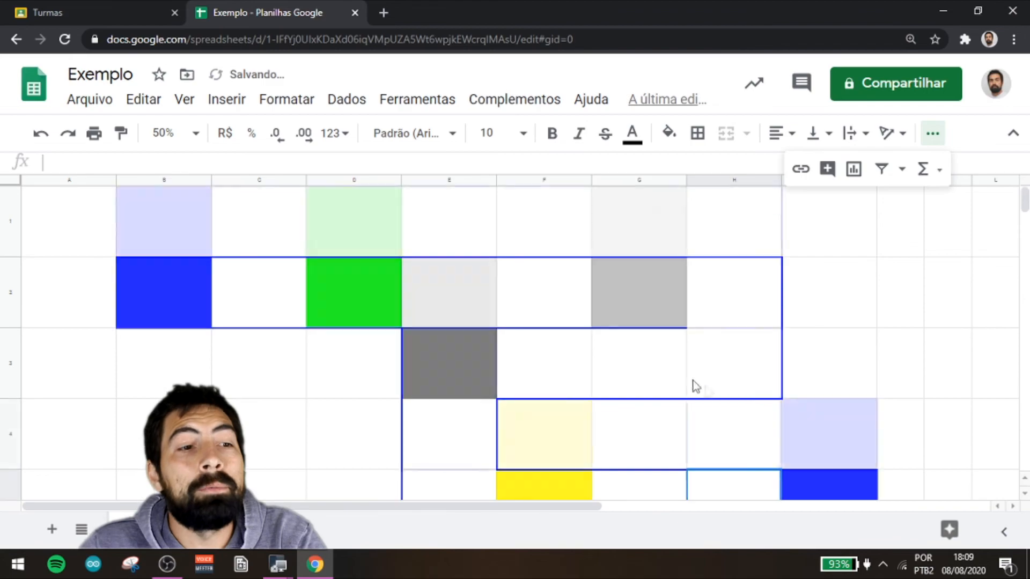
scroll(683, 354, down, 1)
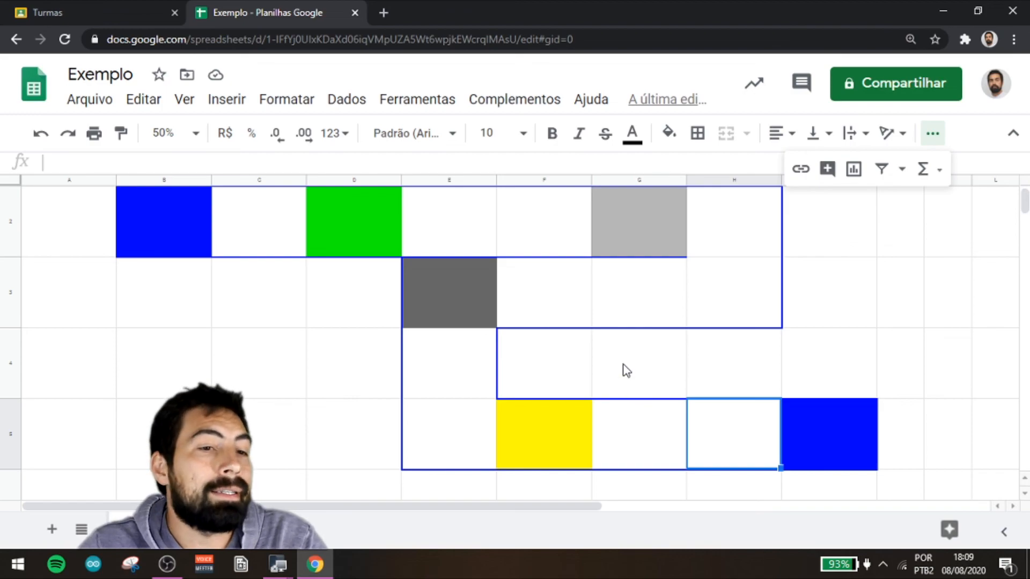
scroll(551, 338, up, 1)
scroll(553, 335, down, 1)
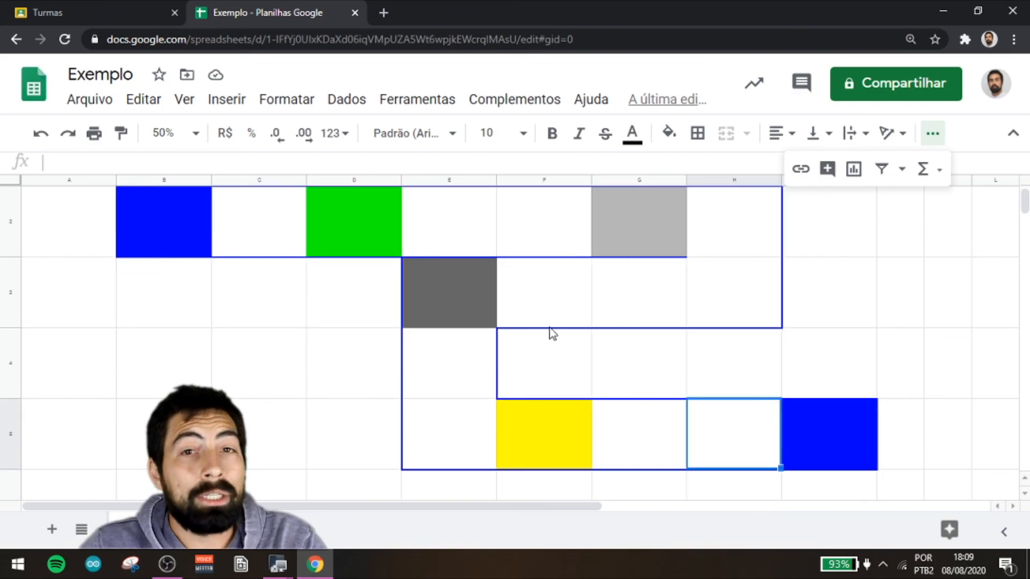
click(331, 227)
click(584, 220)
click(474, 286)
click(639, 223)
click(528, 406)
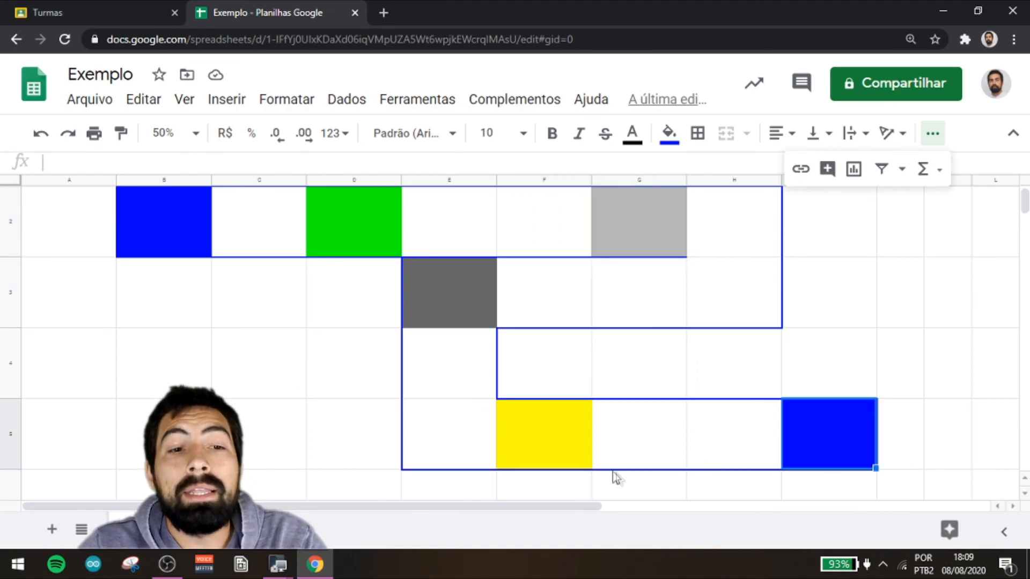